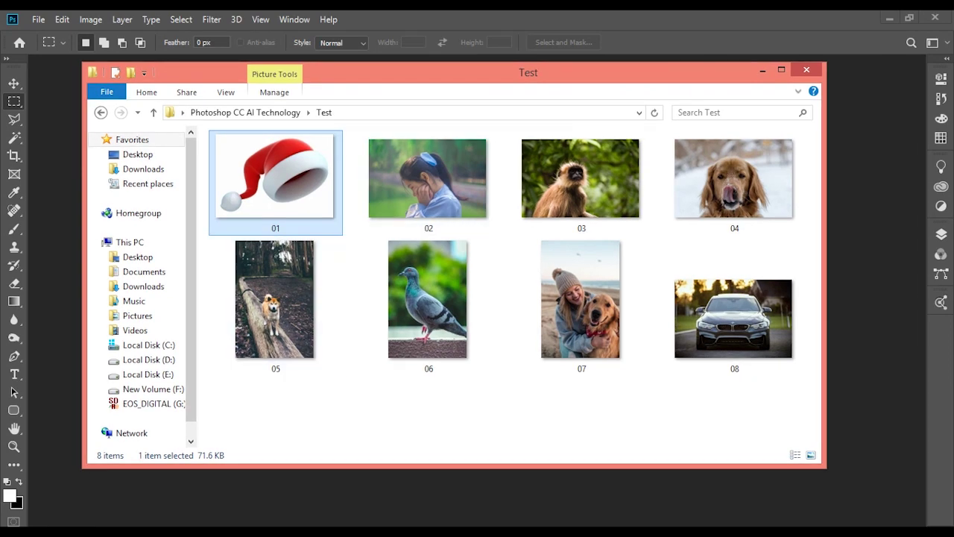
Preview the test photos 01 through 08 in the Test folder
left_click(275, 418)
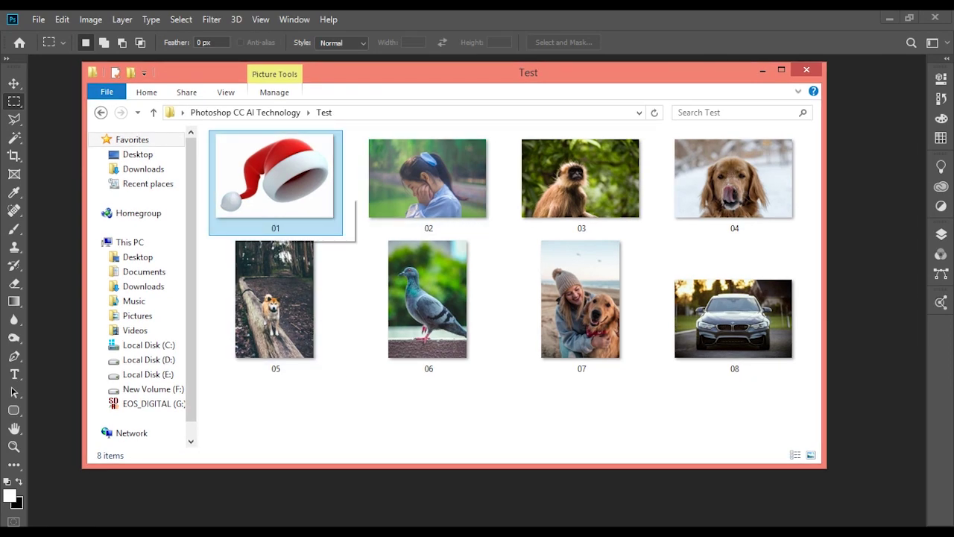
left_click(268, 183)
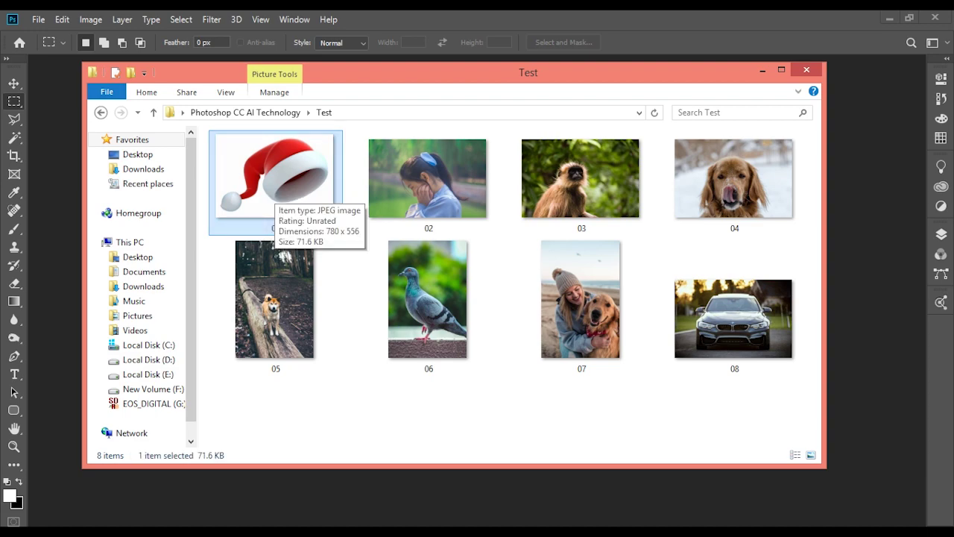
left_click(427, 179)
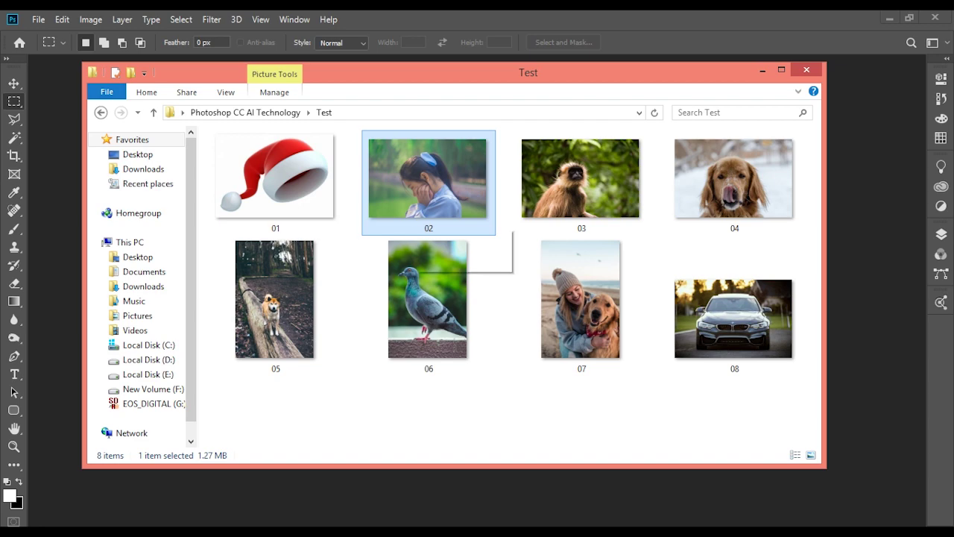
key("Right")
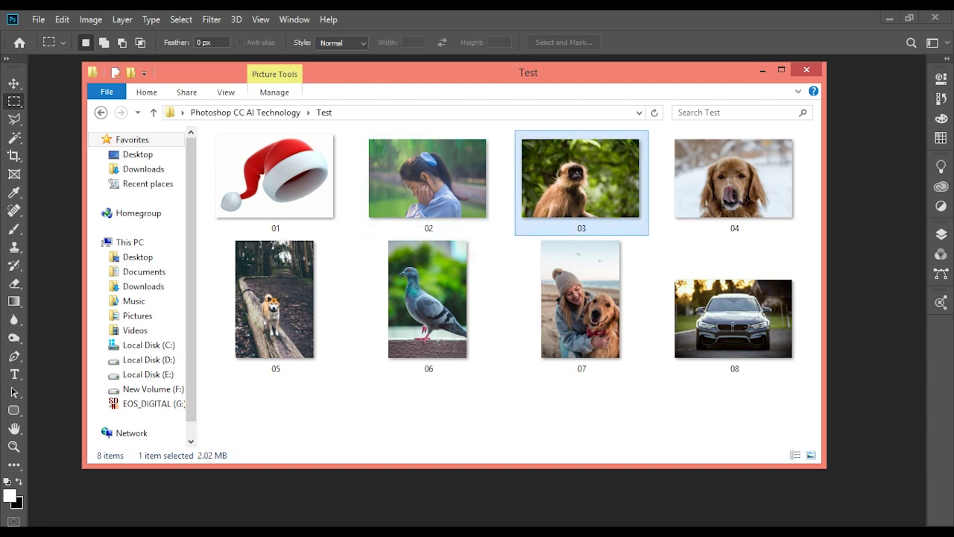
key("Right")
key("Right")
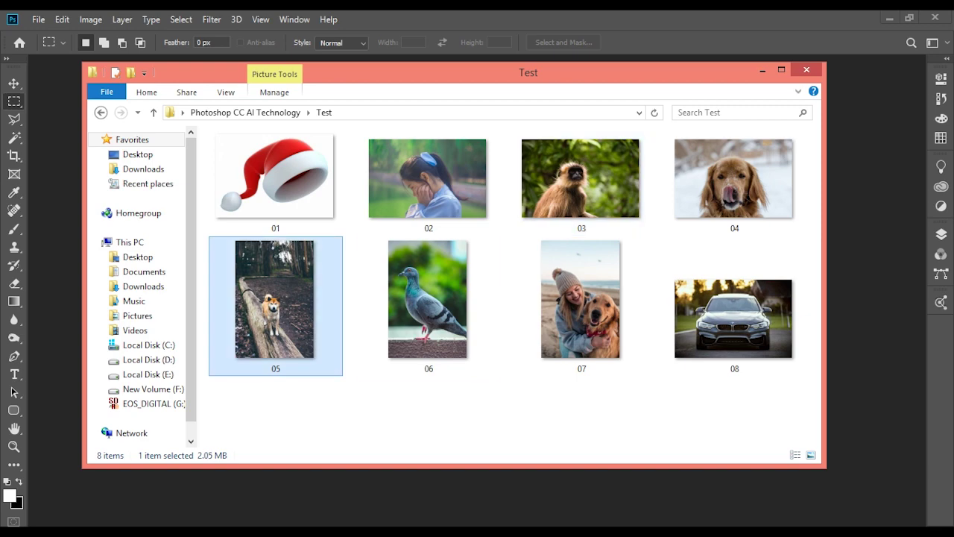
key("Right")
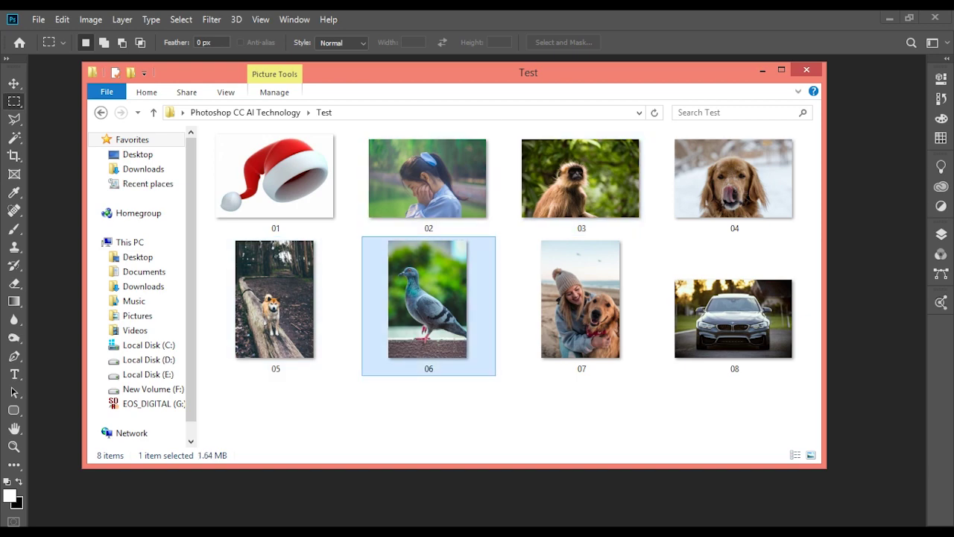
key("Right")
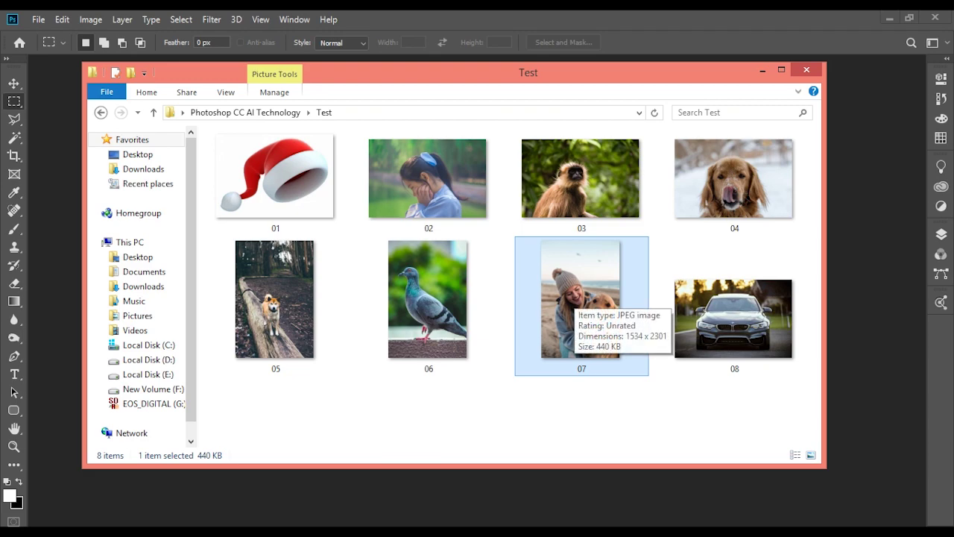
key("Right")
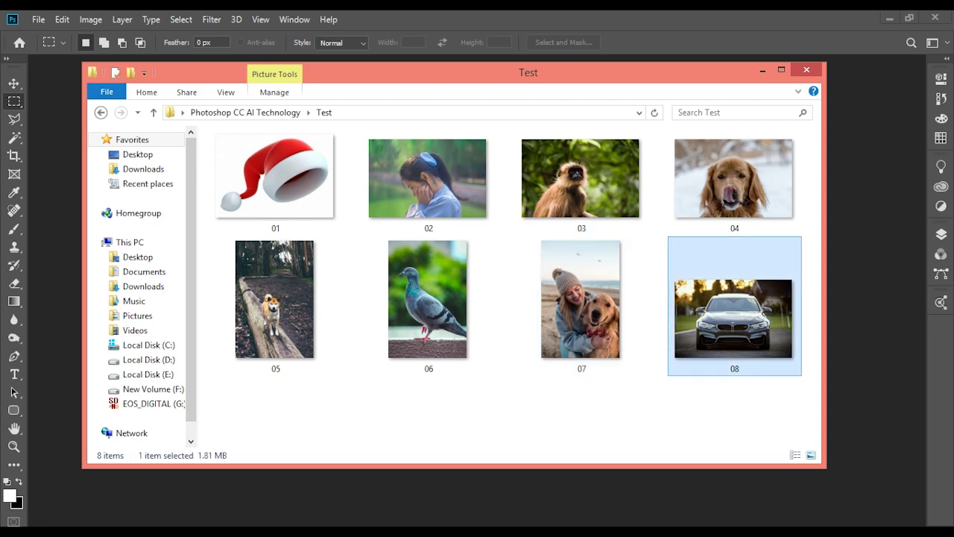
Shift the Test window down and right, then drag the hat photo 01.jpg into Photoshop
mouse_move(447, 72)
left_mouse_down()
mouse_move(507, 111)
mouse_move(468, 104)
left_mouse_up()
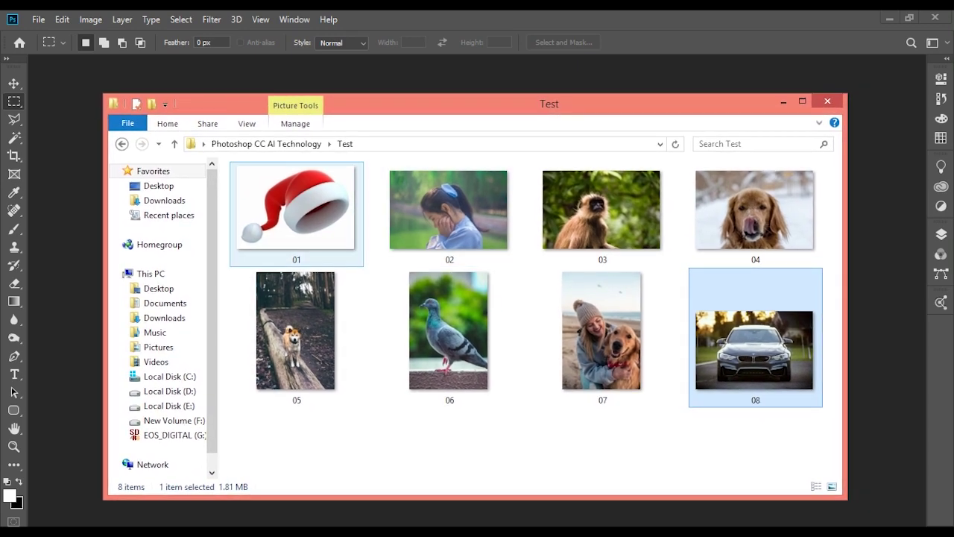
left_click_drag(302, 213, 75, 198)
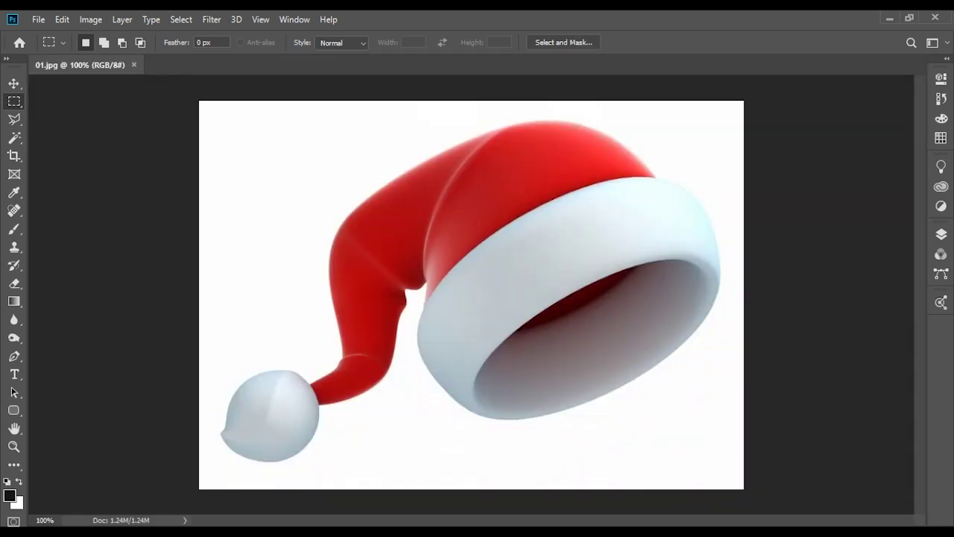
Try the Move, Marquee, Lasso and Magic Wand tools, then enter Select and Mask (Alt+Ctrl+R)
key("v")
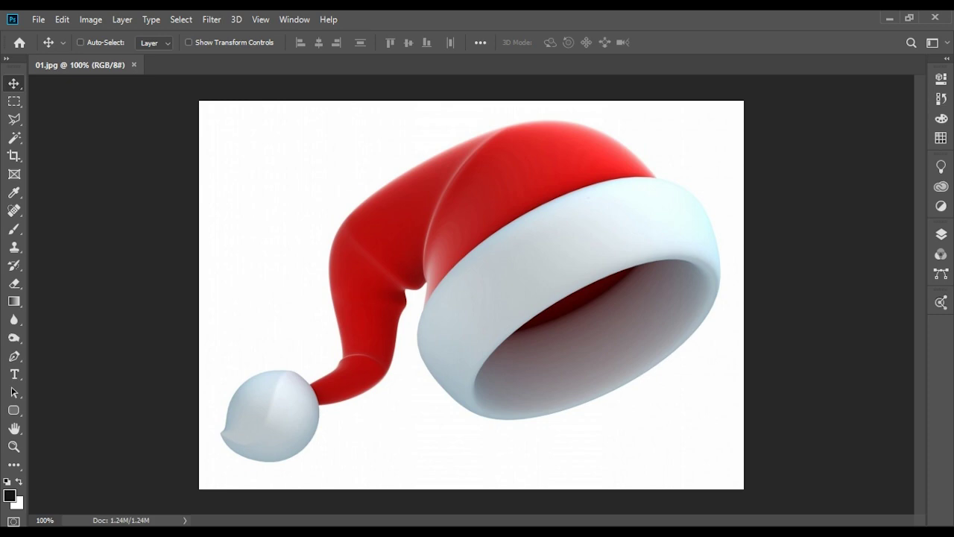
left_click(14, 101)
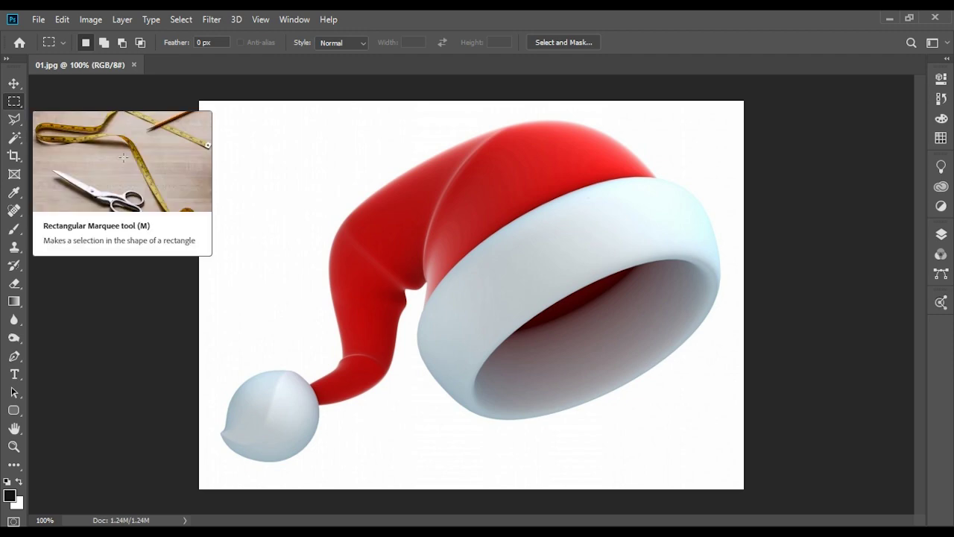
left_click(15, 119)
left_click(14, 137)
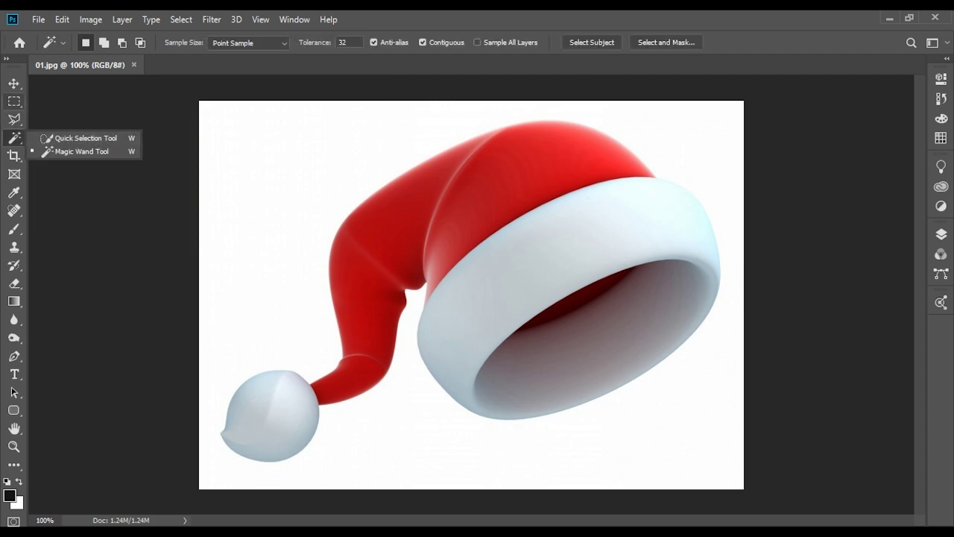
left_click(14, 101)
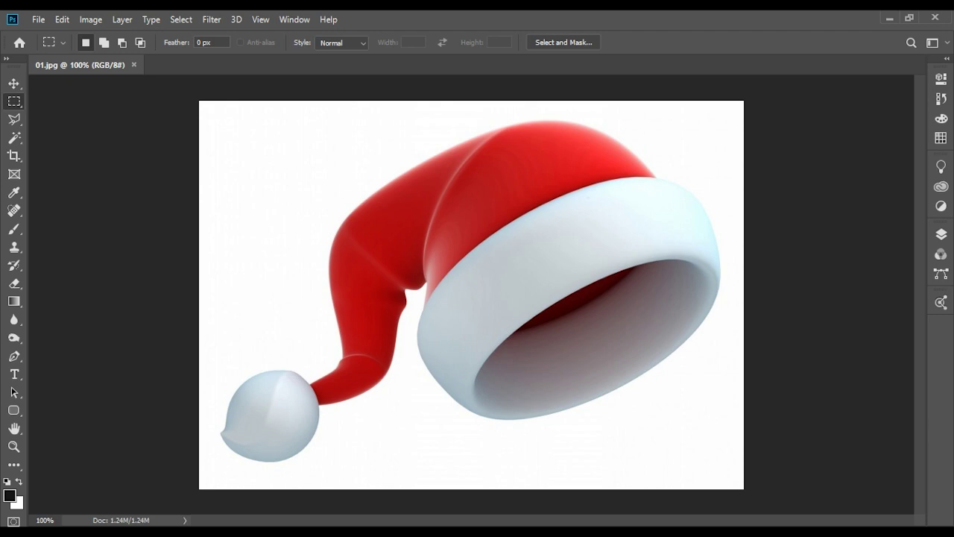
key("alt+ctrl+r")
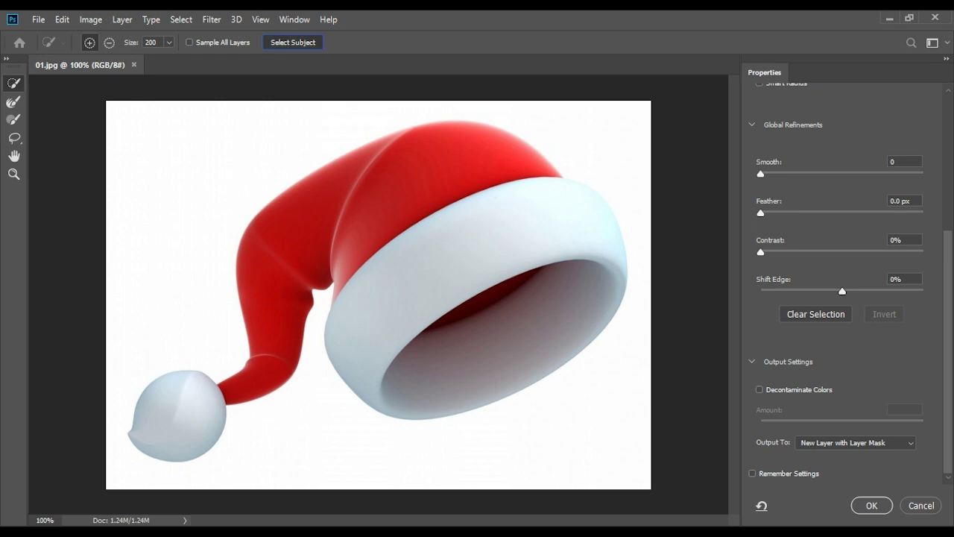
Select the hat as the subject and preview it in Onion Skin at 100% transparency
left_click(293, 42)
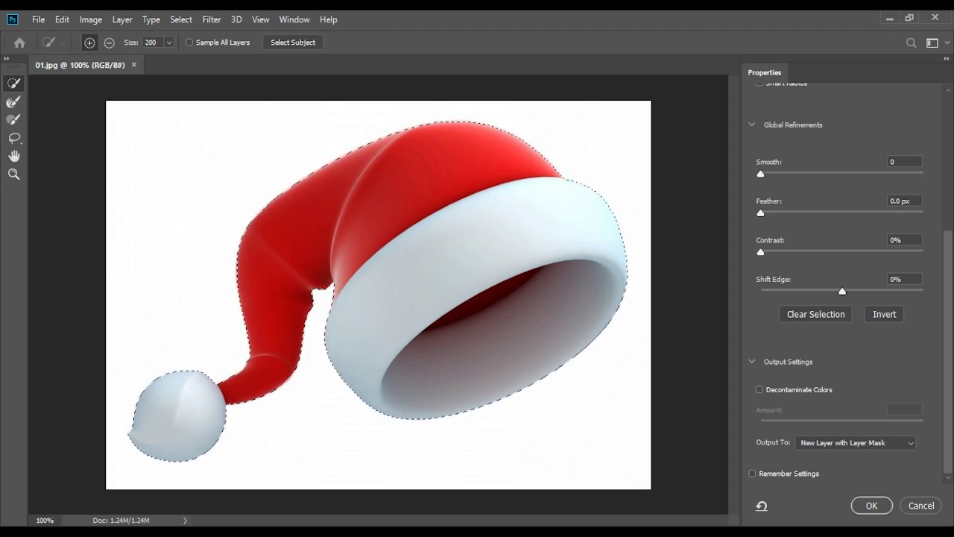
scroll(842, 284, "up", 3)
scroll(842, 283, "up", 3)
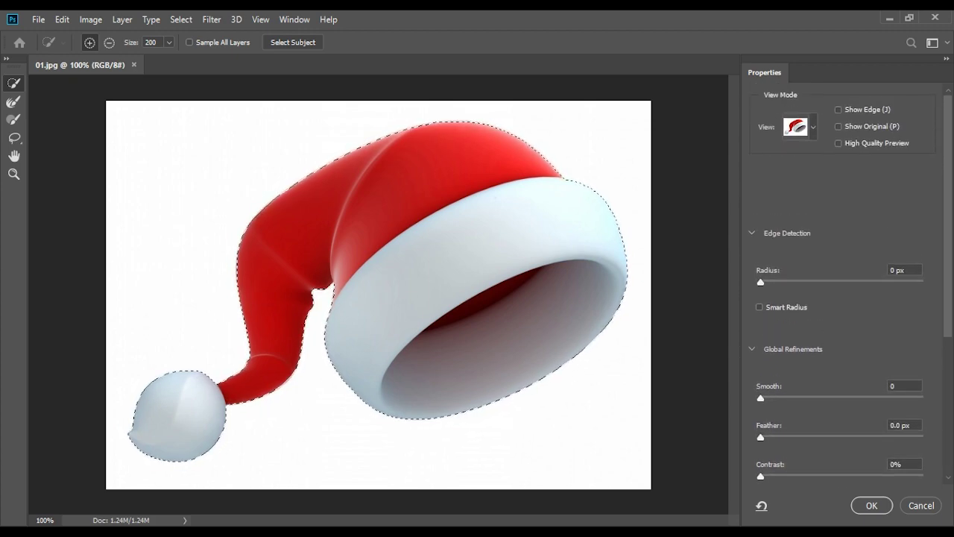
left_click(798, 126)
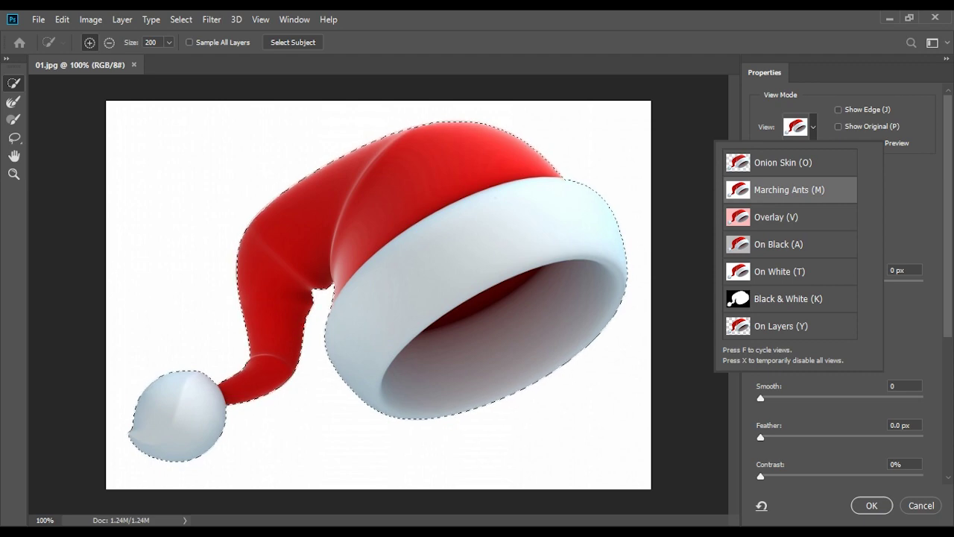
key("Up")
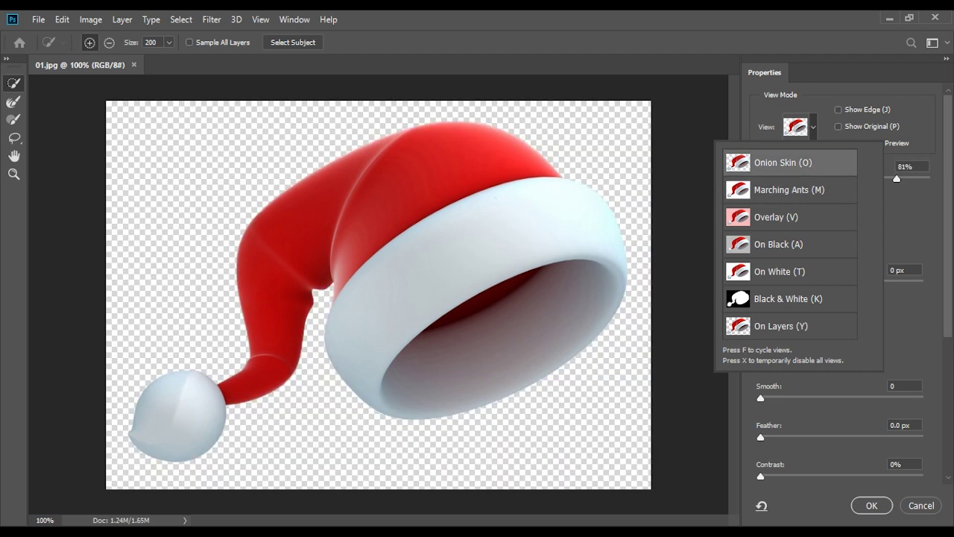
key("Return")
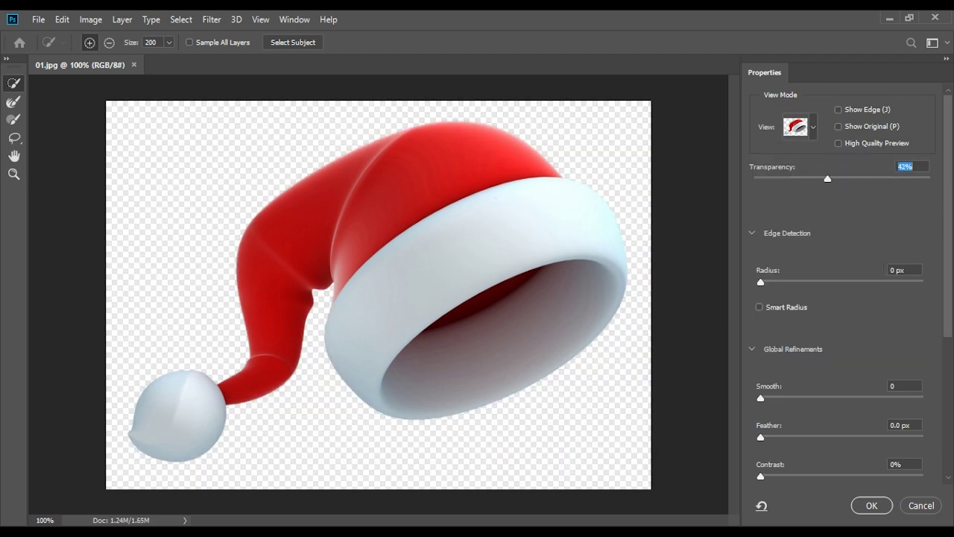
key("Up")
key("Up")
key("Up")
key("Up")
key("Up")
key("Up")
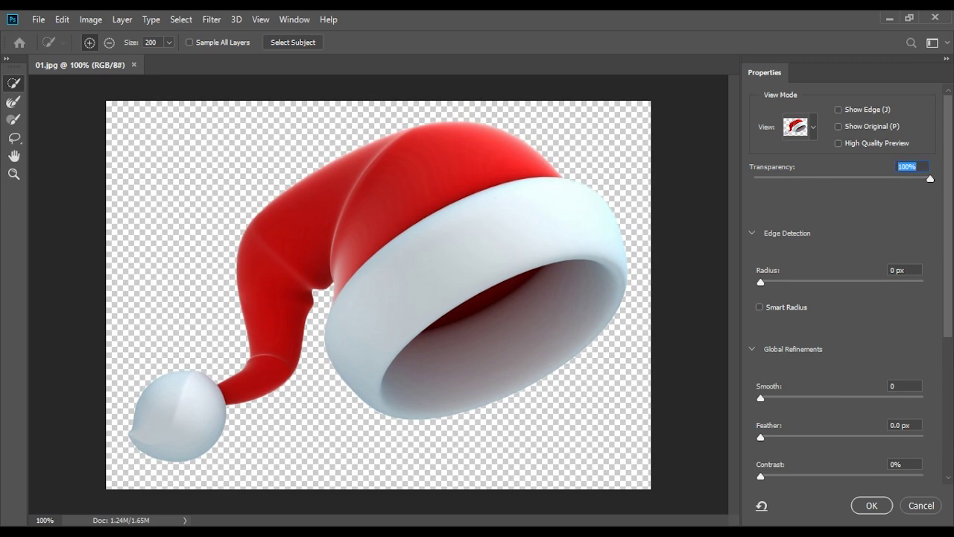
Inspect the hat's edges at 200% zoom, then fit the image back on screen
key("ctrl+plus")
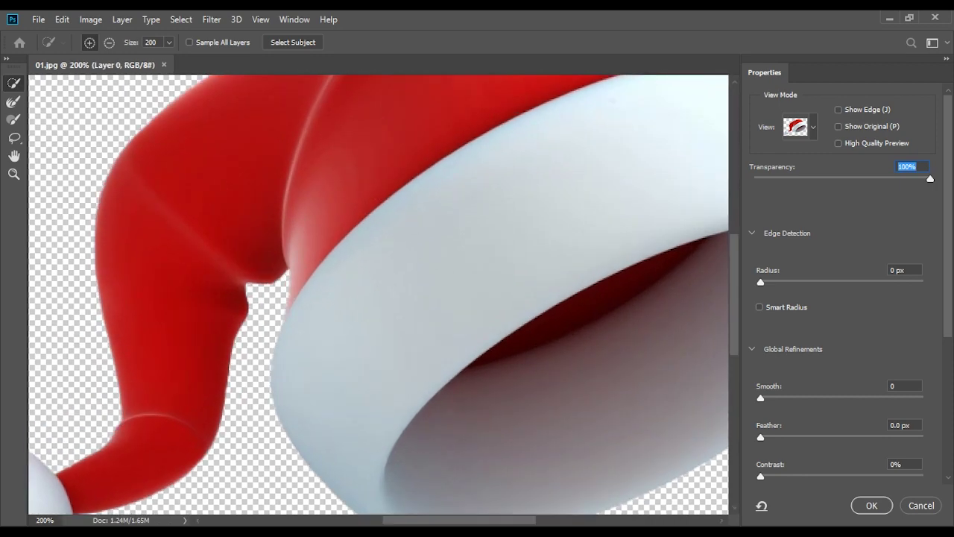
scroll(378, 294, "down", 3)
scroll(378, 294, "down", 2)
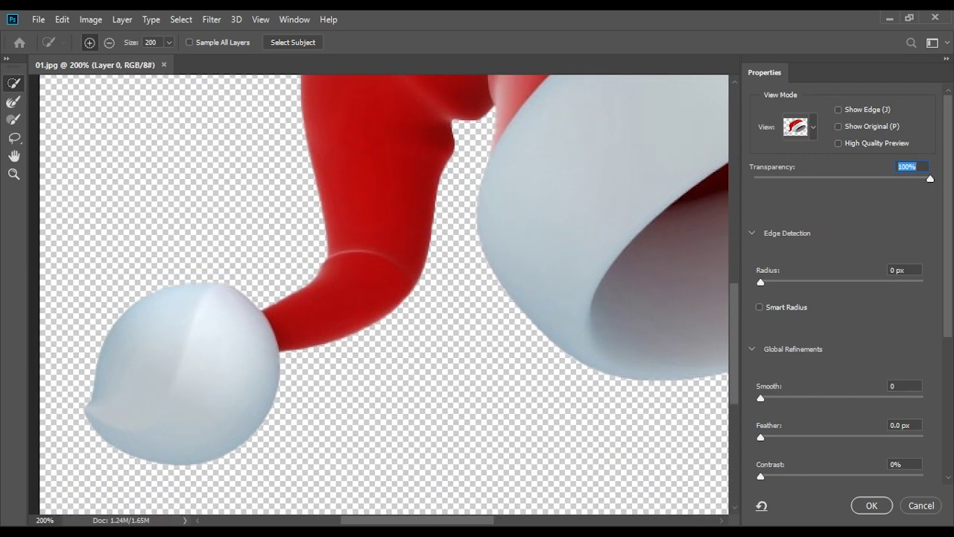
scroll(378, 275, "right", 5)
scroll(378, 294, "up", 3)
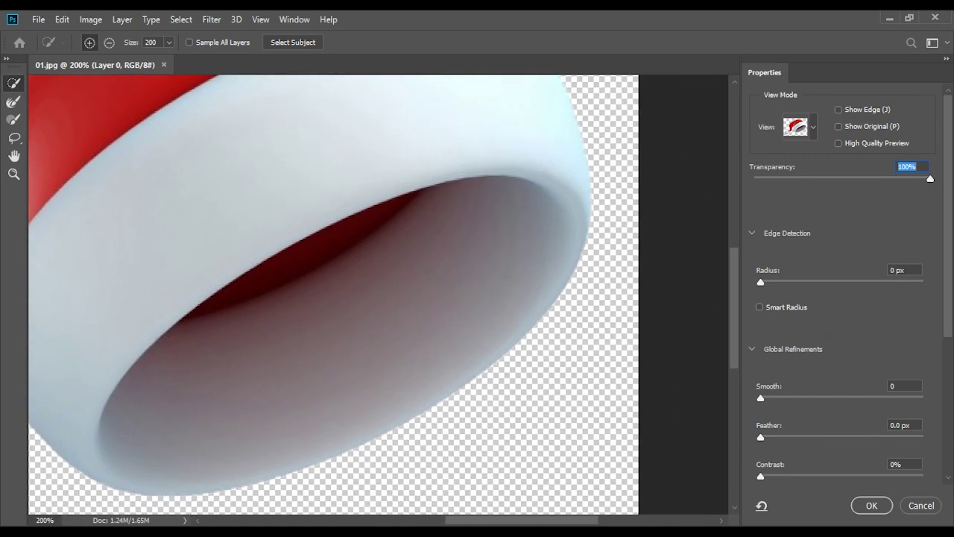
scroll(378, 294, "right", 2)
scroll(378, 293, "up", 3)
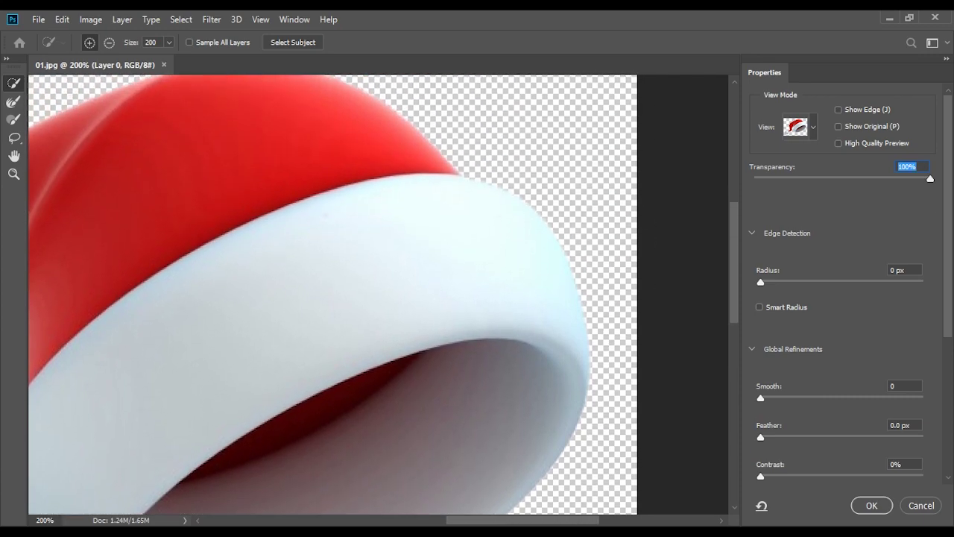
scroll(378, 293, "up", 2)
scroll(378, 293, "left", 3)
scroll(378, 294, "down", 4)
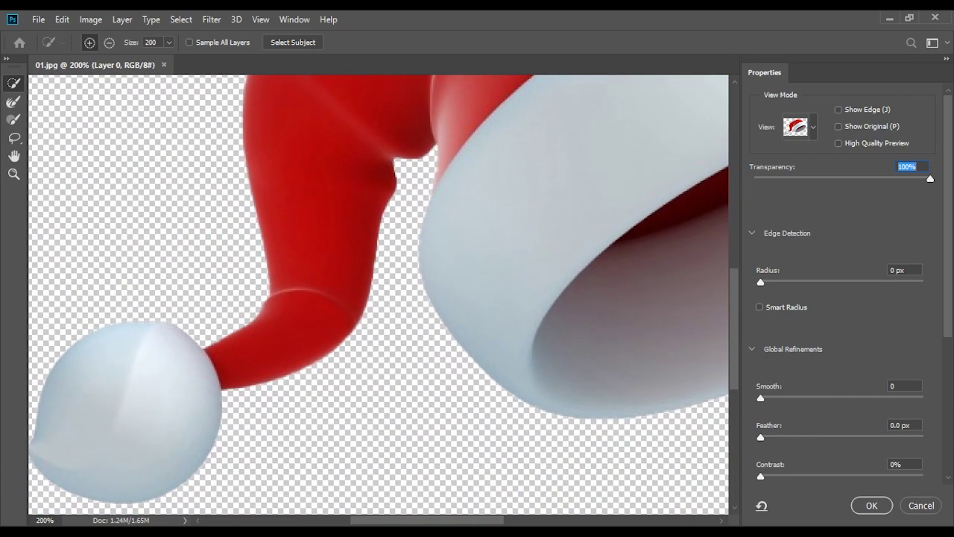
right_click(368, 255)
left_click(403, 263)
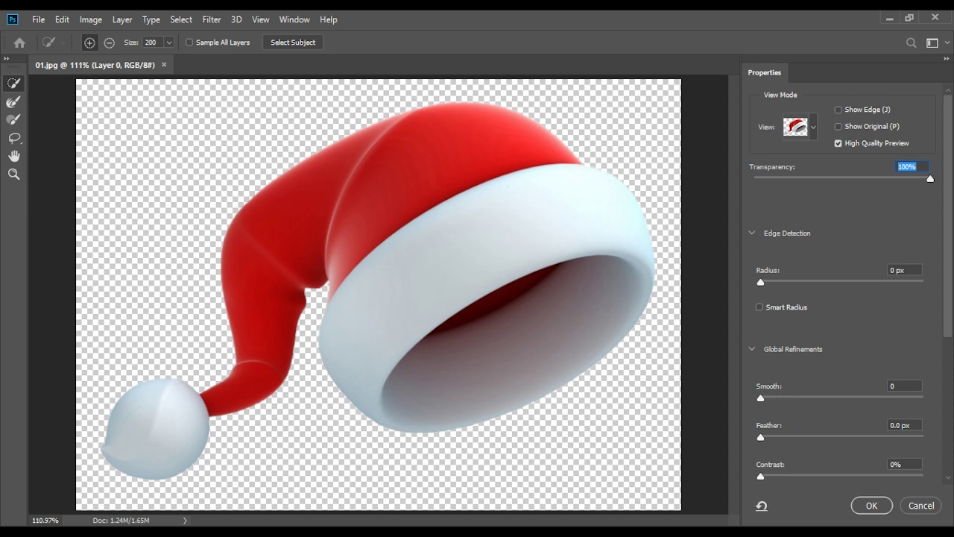
scroll(842, 298, "down", 5)
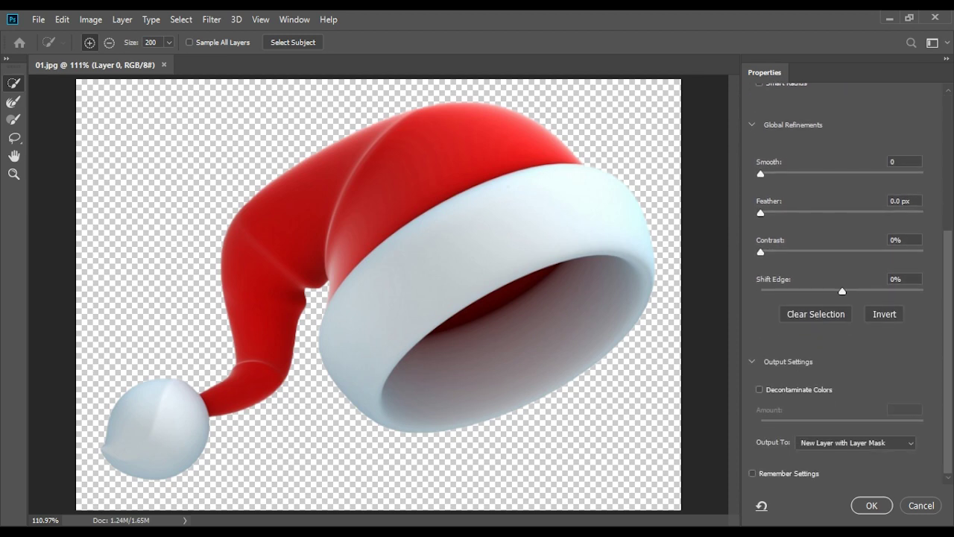
Set Feather to 0.7 px and Smooth to 4, and output a new masked layer
left_click(841, 361)
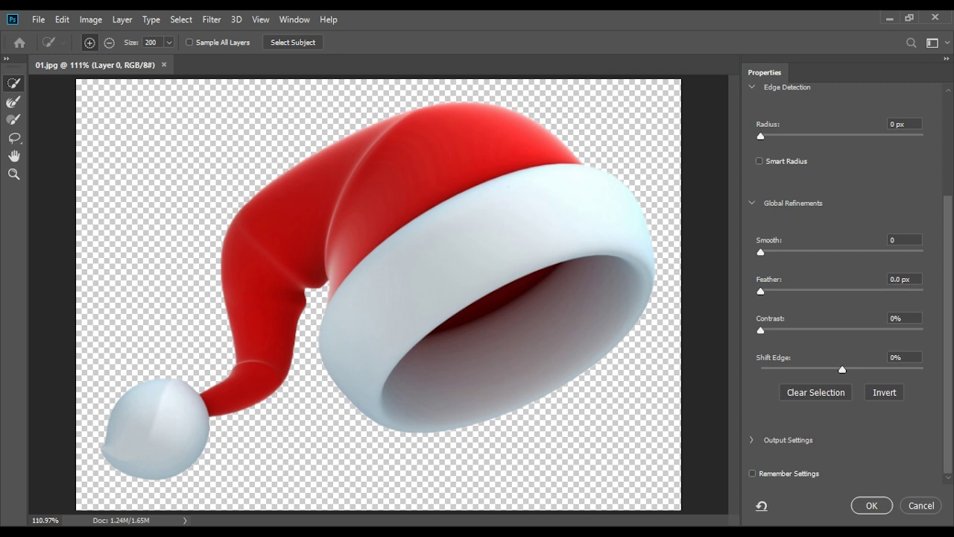
key("Up")
key("Up")
key("Up")
key("Up")
key("Up")
key("Up")
key("shift+Tab")
key("Up")
key("Up")
key("Up")
scroll(850, 284, "up", 3)
scroll(850, 283, "up", 2)
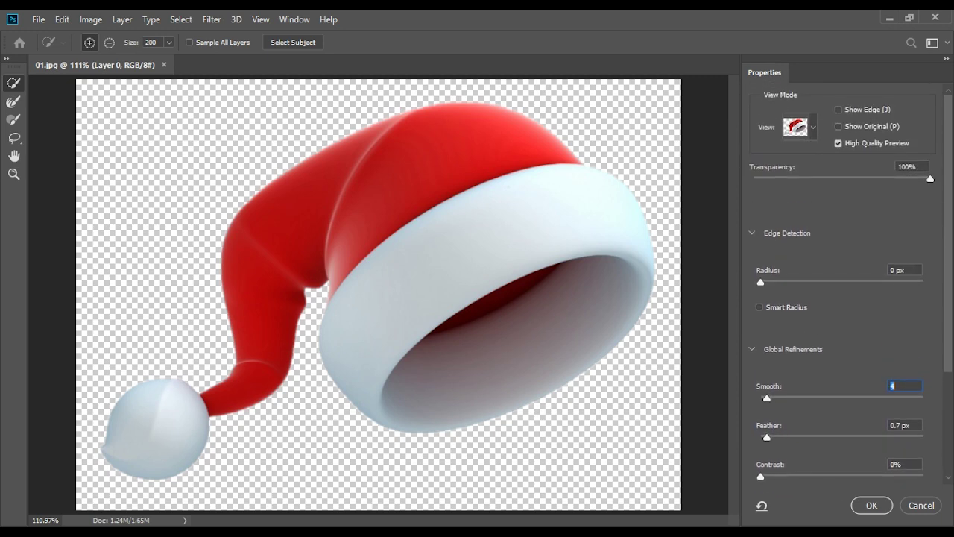
key("shift+Tab")
key("Up")
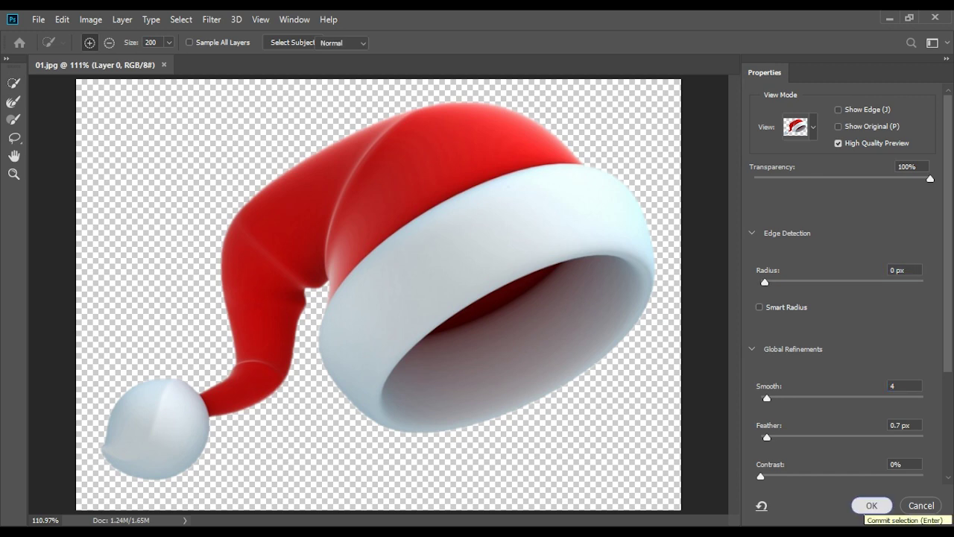
left_click(871, 505)
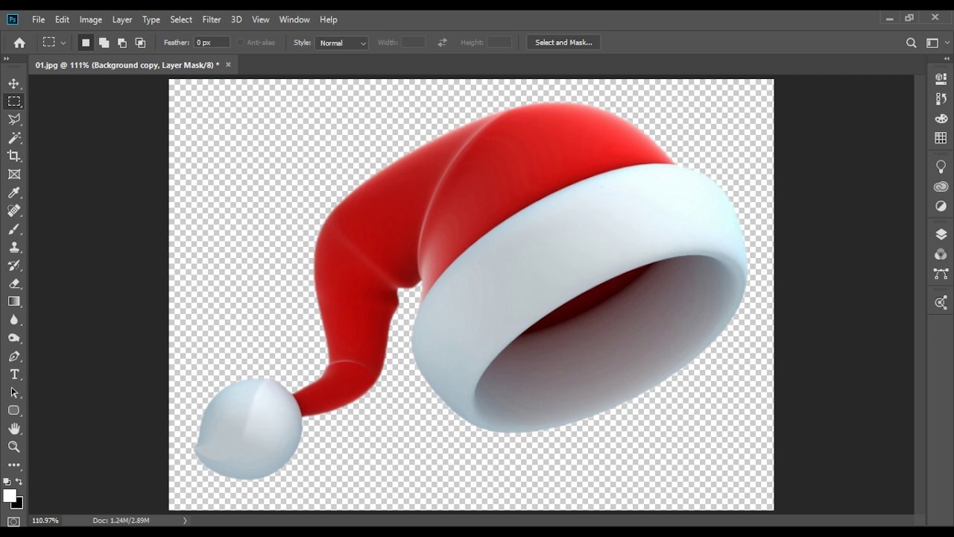
Nudge the cut-out hat layer with the Move tool, then close the hat document
left_click(941, 233)
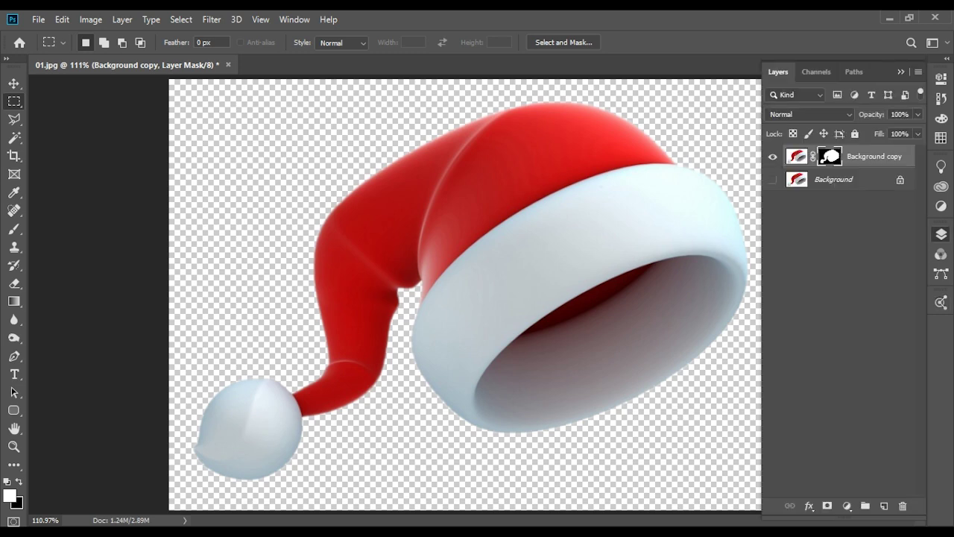
key("v")
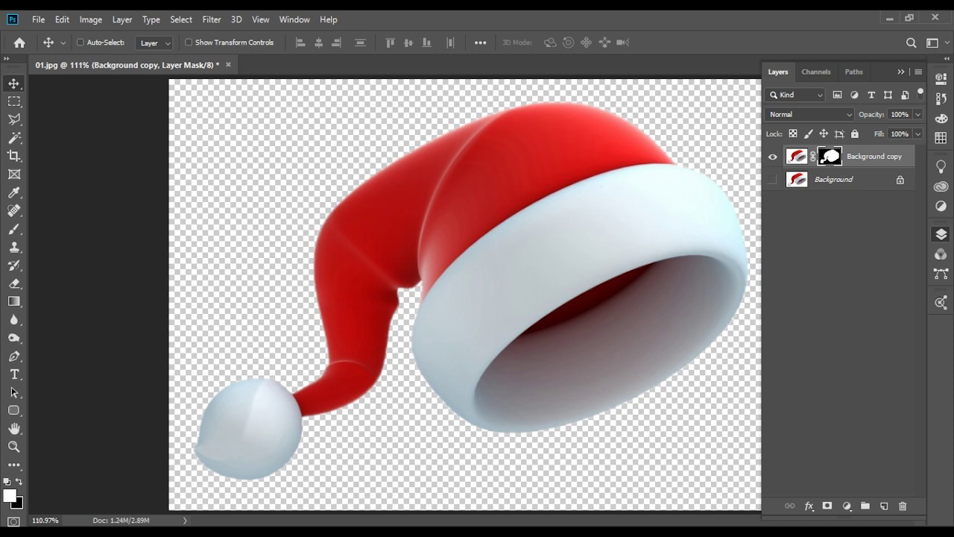
mouse_move(555, 164)
left_mouse_down()
mouse_move(361, 230)
mouse_move(521, 198)
mouse_move(543, 170)
mouse_move(548, 216)
mouse_move(626, 142)
mouse_move(552, 170)
left_mouse_up()
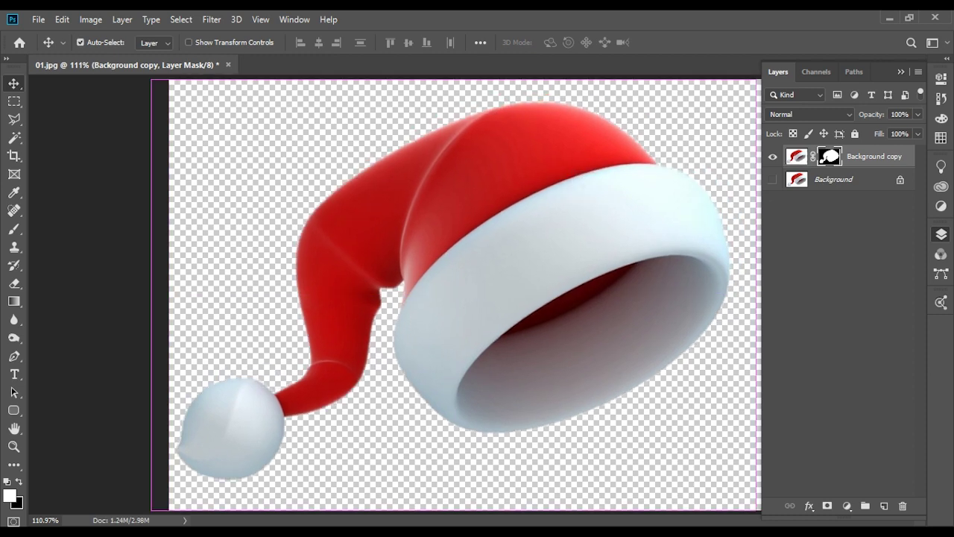
left_click_drag(484, 261, 501, 254)
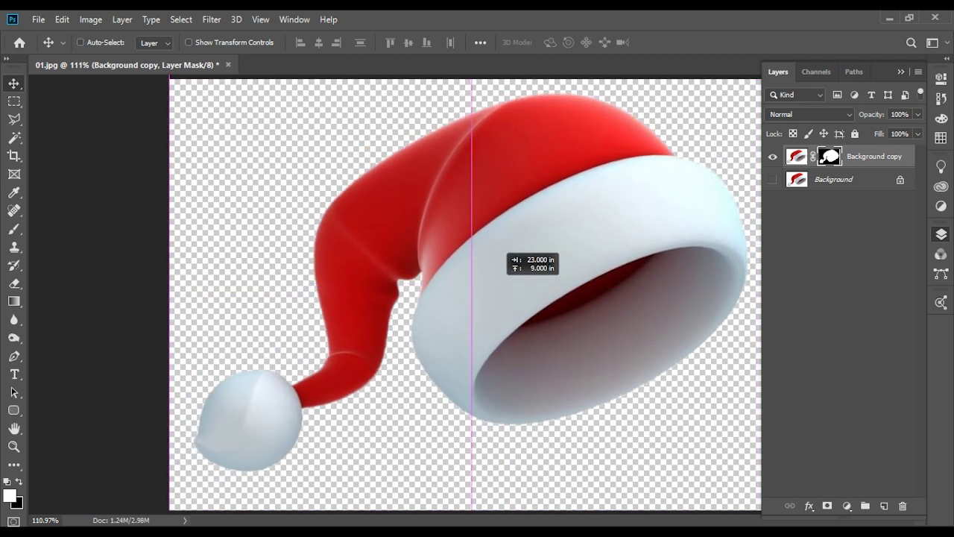
key("ctrl+w")
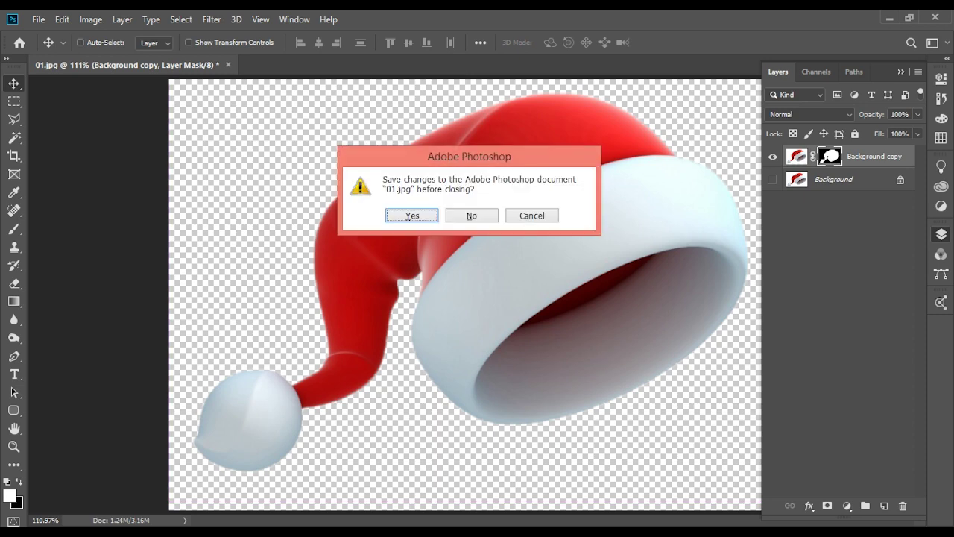
key("Tab")
Close 01.jpg without saving and drag the girl photo 02.jpg into Photoshop
key("Return")
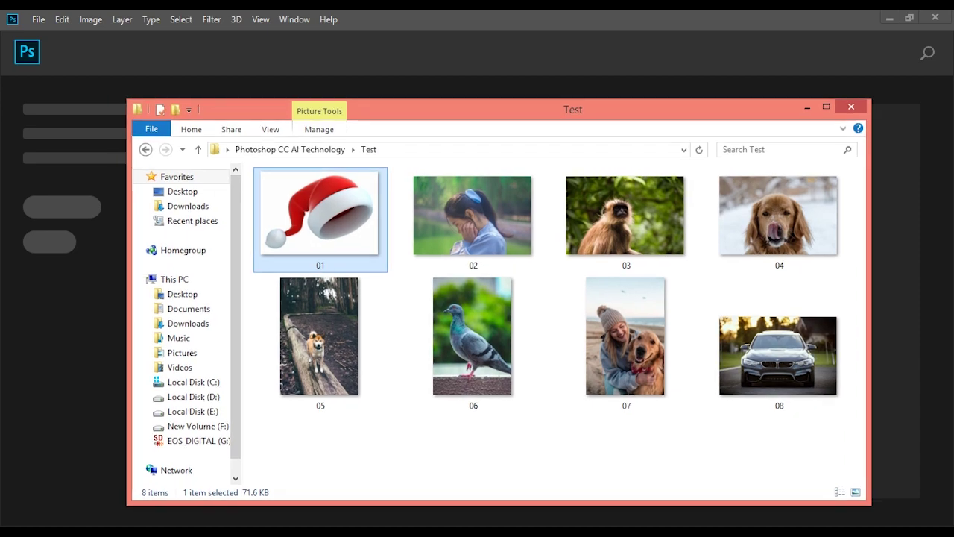
left_click_drag(448, 104, 574, 108)
left_click(578, 216)
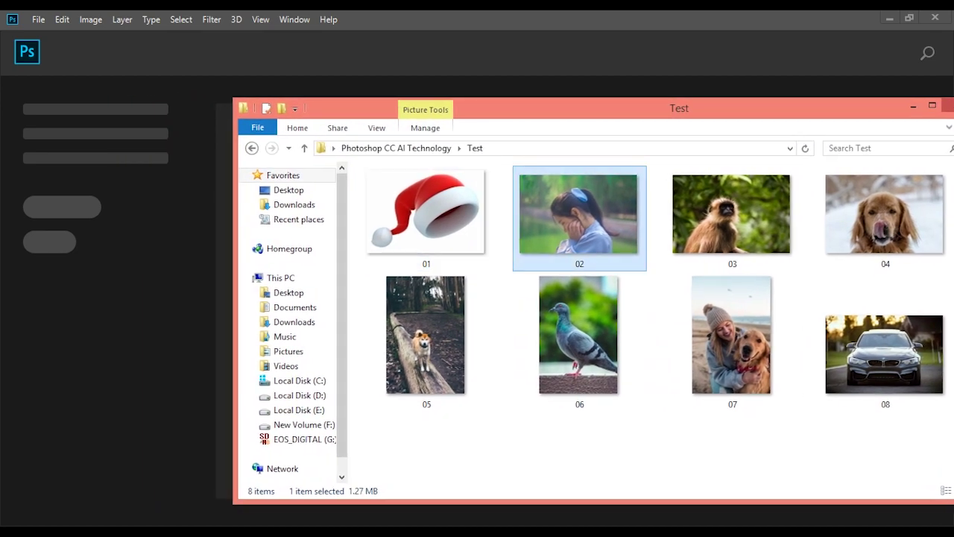
left_click_drag(574, 220, 182, 265)
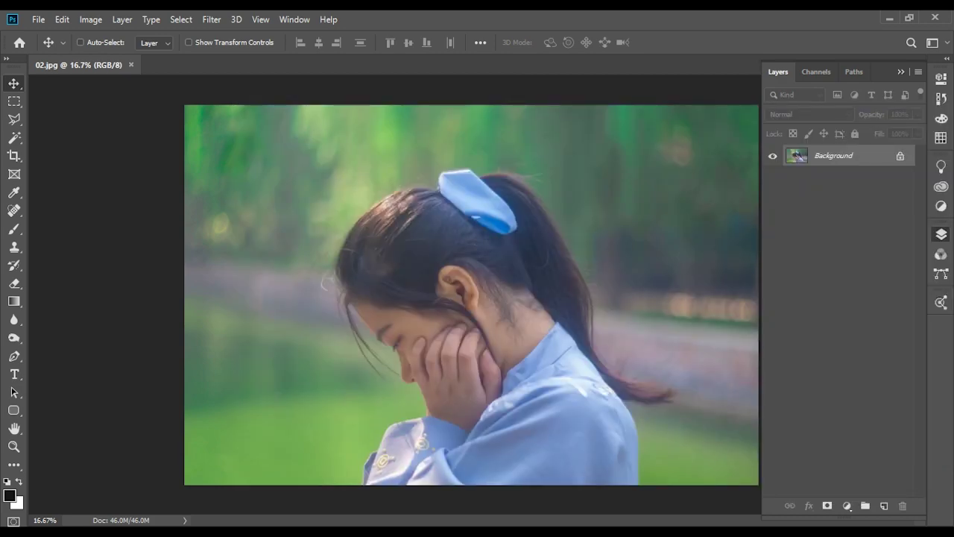
Boost the girl photo's contrast and saturation, check it at 200%, then enter Select and Mask
key("F7")
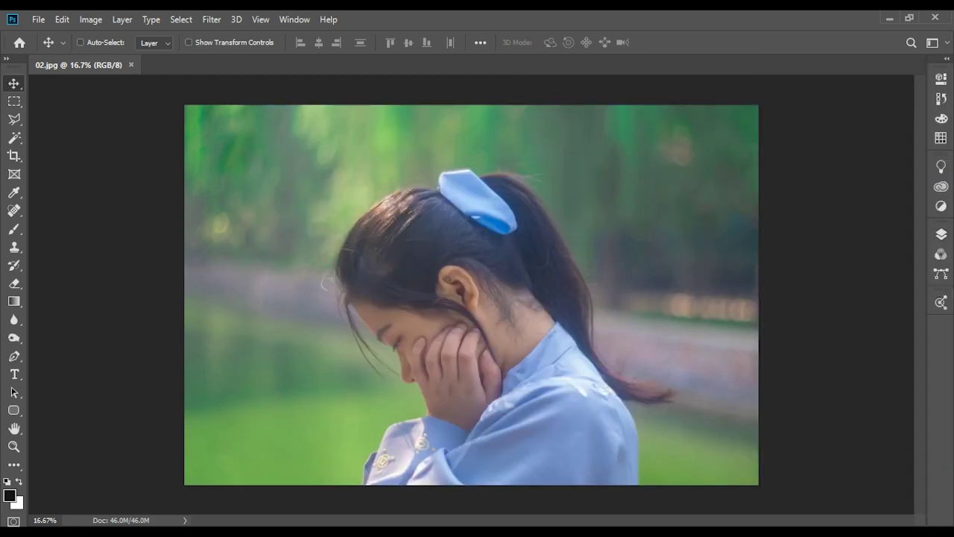
key("ctrl+shift+l")
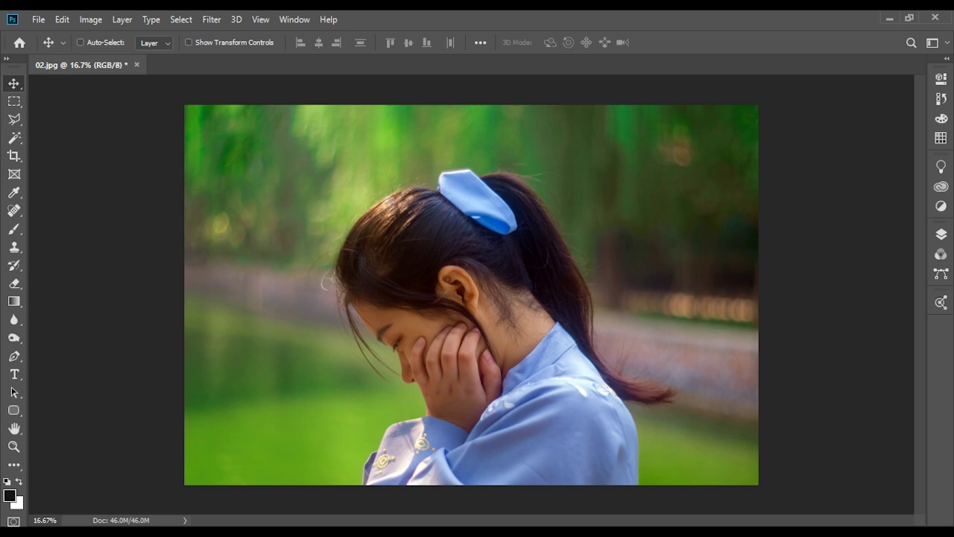
right_click(448, 309)
left_click(472, 340)
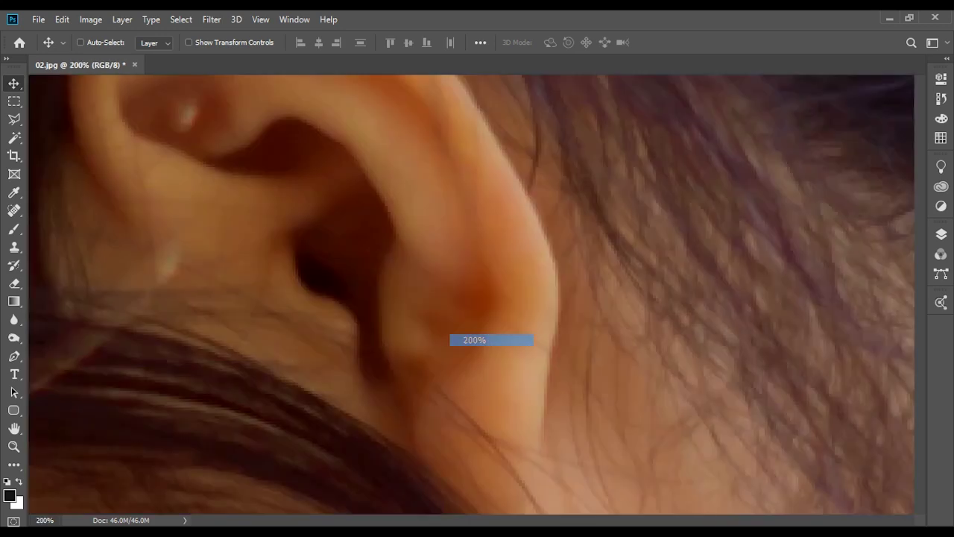
right_click(416, 275)
left_click(455, 281)
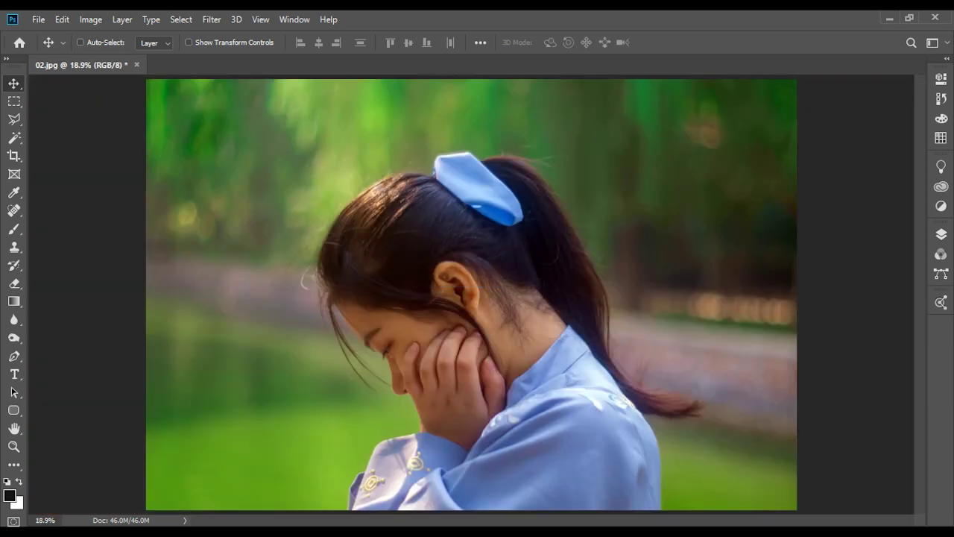
key("m")
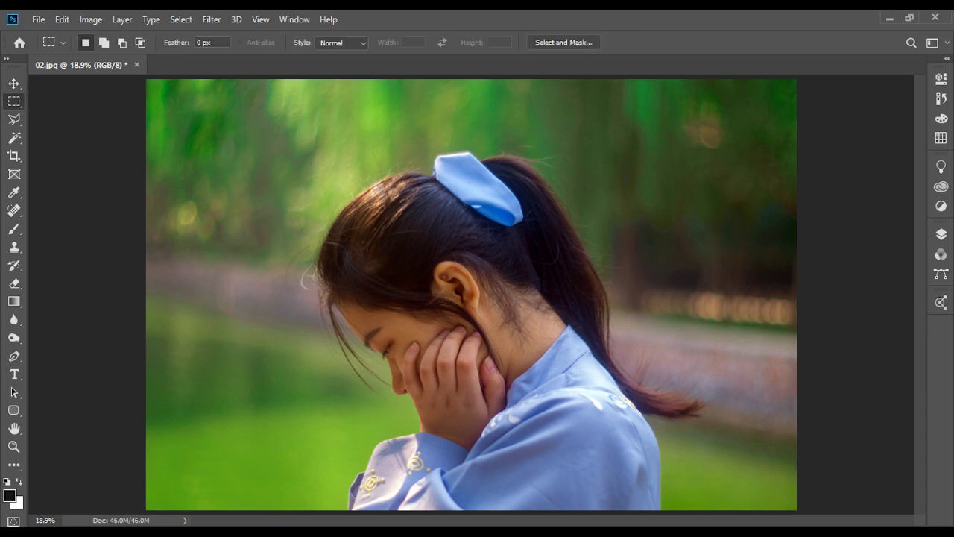
left_click(563, 43)
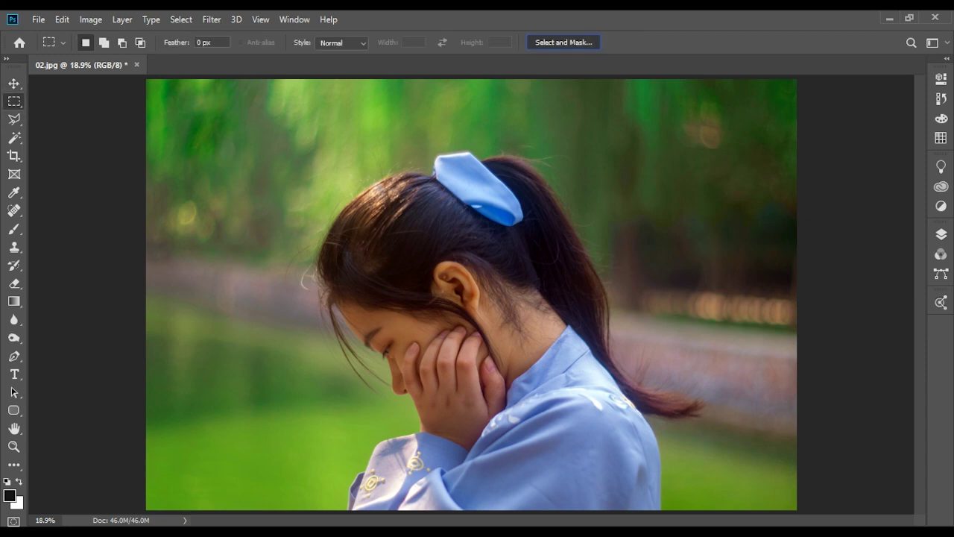
Select the girl as the subject, lower the preview transparency and zoom in on her ear and neck
left_click(293, 42)
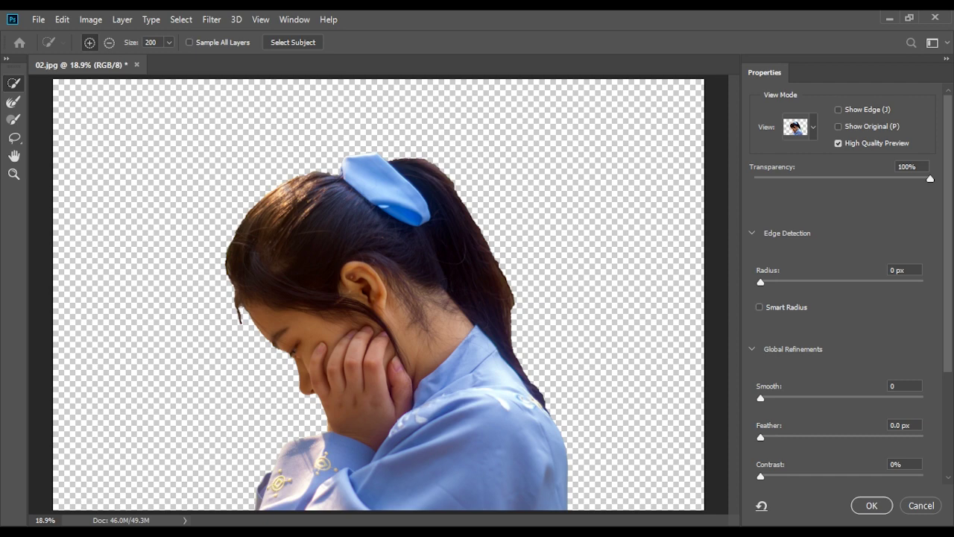
type("75")
key("Return")
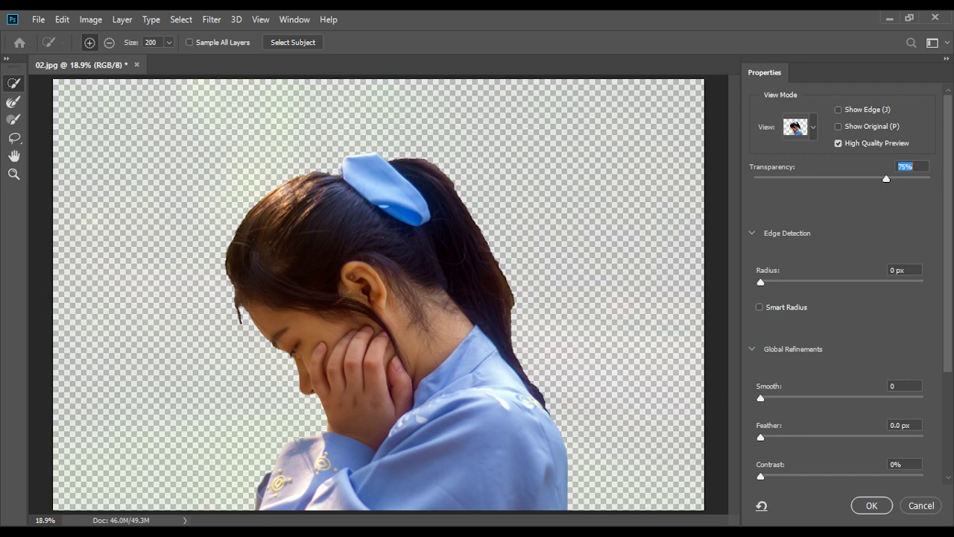
left_click_drag(886, 178, 796, 178)
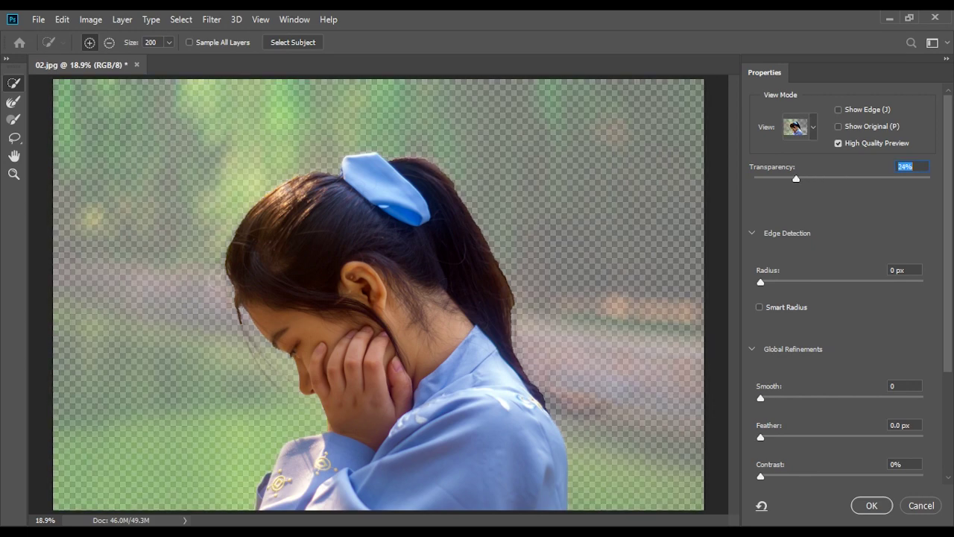
key("ctrl+plus")
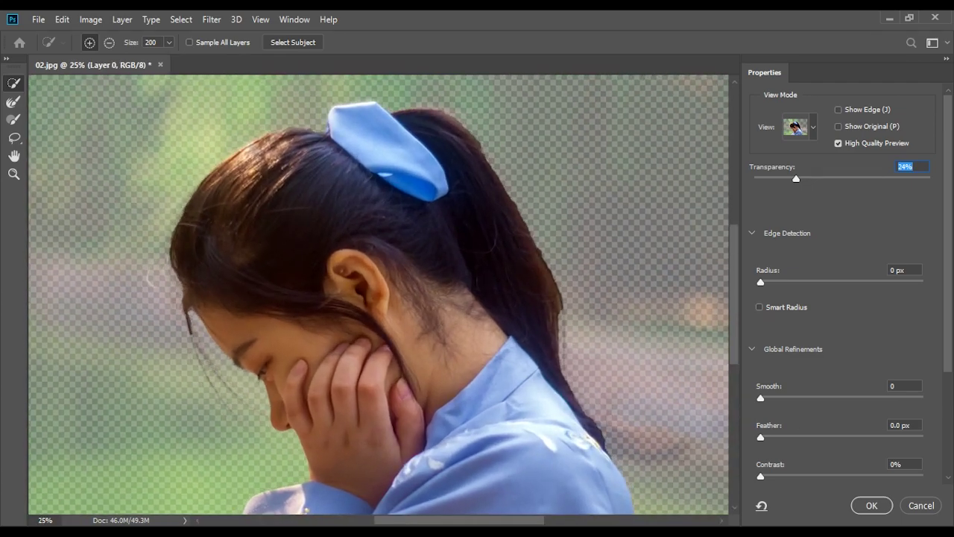
key("ctrl+plus")
key("ctrl+plus")
mouse_move(224, 373)
left_mouse_down()
mouse_move(518, 268)
mouse_move(507, 145)
left_mouse_up()
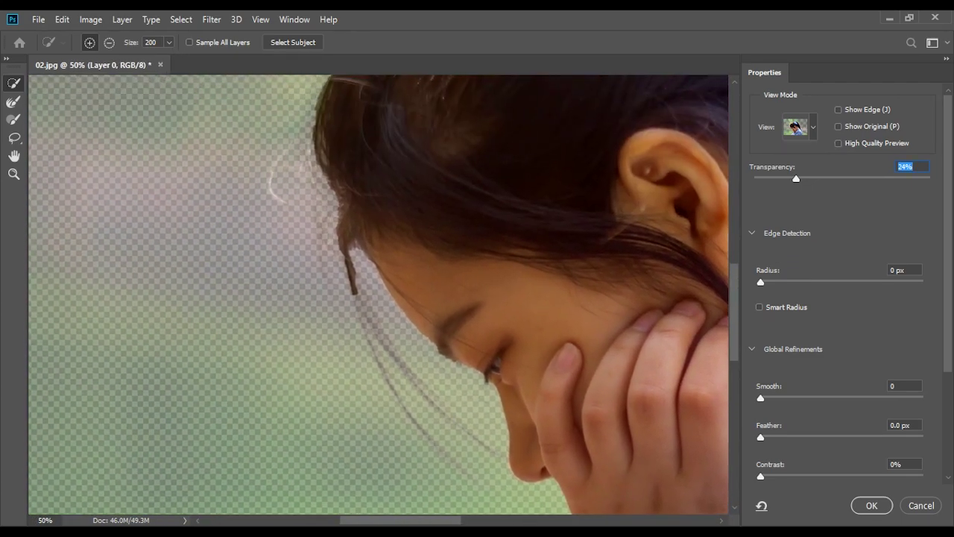
With the Refine Edge Brush, set transparency to 34%, Smooth 9 and Feather 1.5 px
key("r")
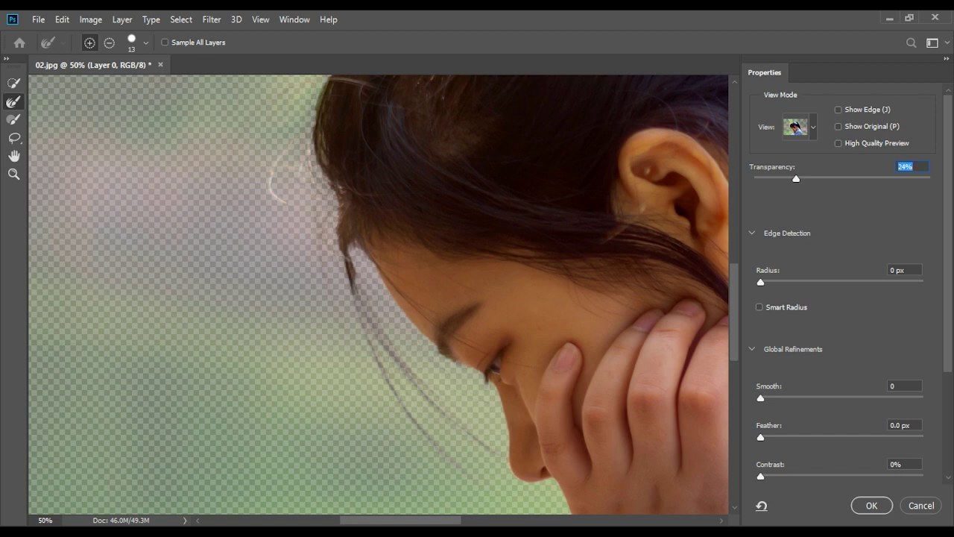
key("shift+Up")
key("shift+Up")
key("shift+Down")
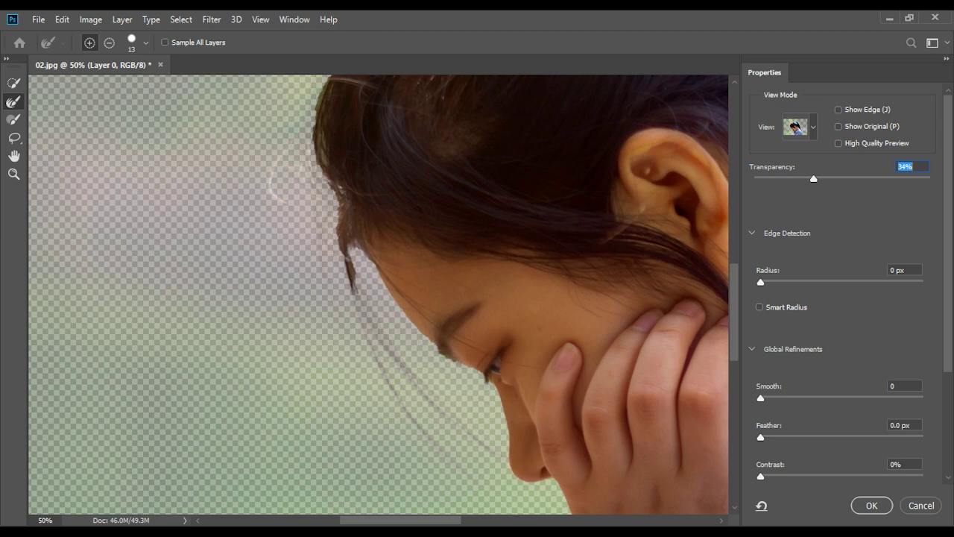
left_click_drag(760, 397, 775, 398)
key("Tab")
type("1.5")
key("Return")
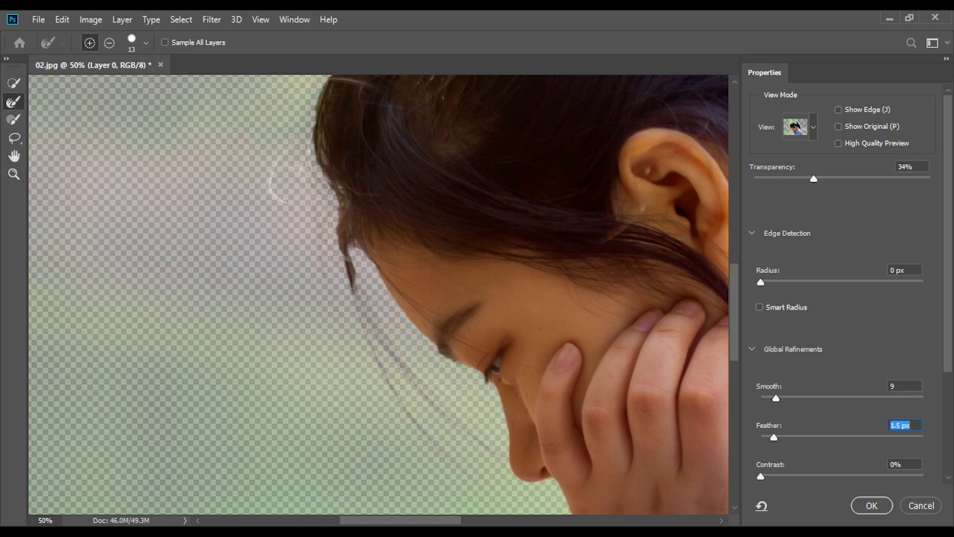
scroll(843, 298, "down", 4)
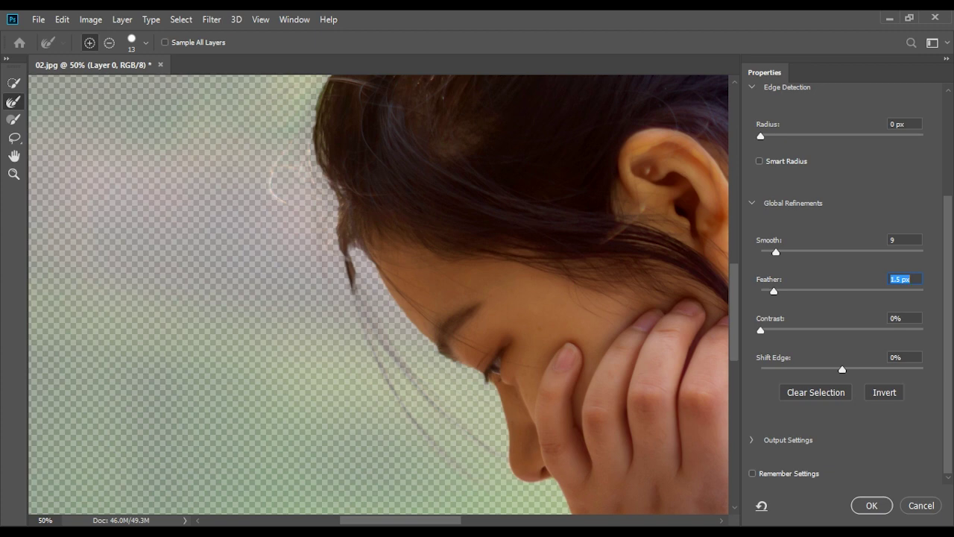
Fit the photo on screen and enable Decontaminate Colors in Output Settings
right_click(411, 281)
left_click(432, 288)
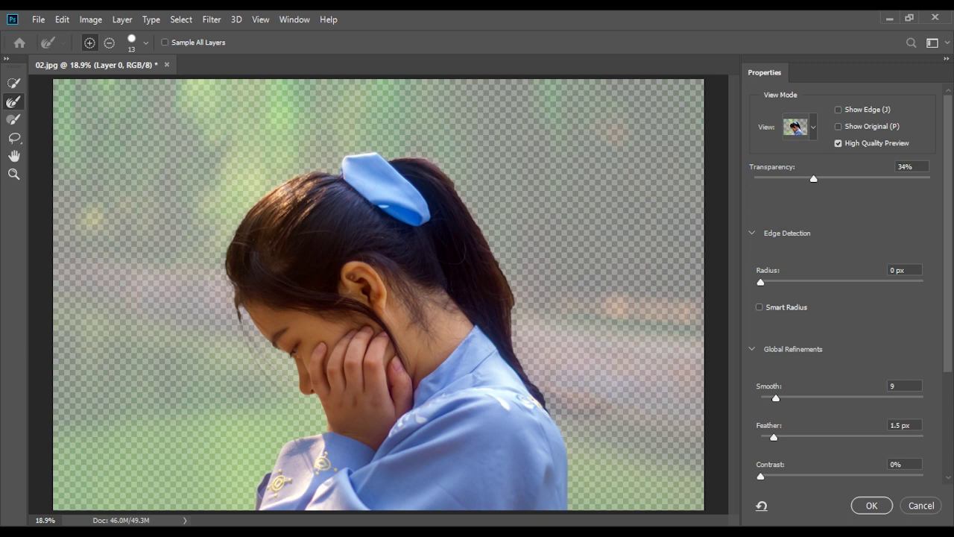
scroll(837, 283, "down", 3)
scroll(837, 283, "down", 3)
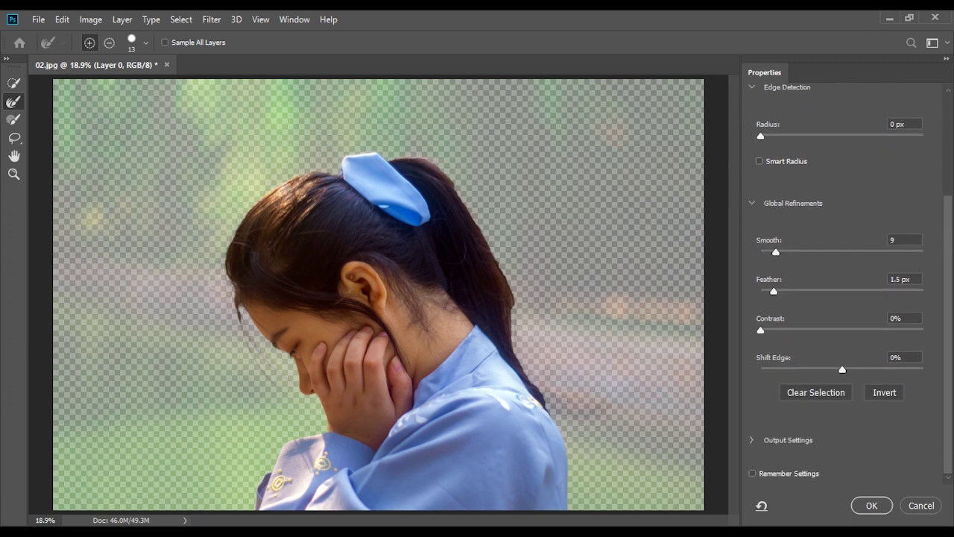
left_click(752, 440)
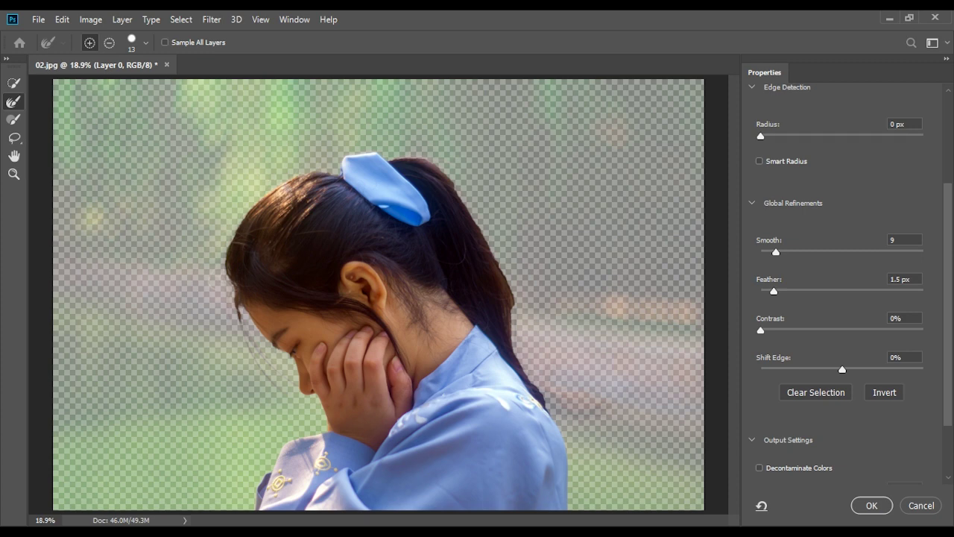
scroll(850, 283, "down", 3)
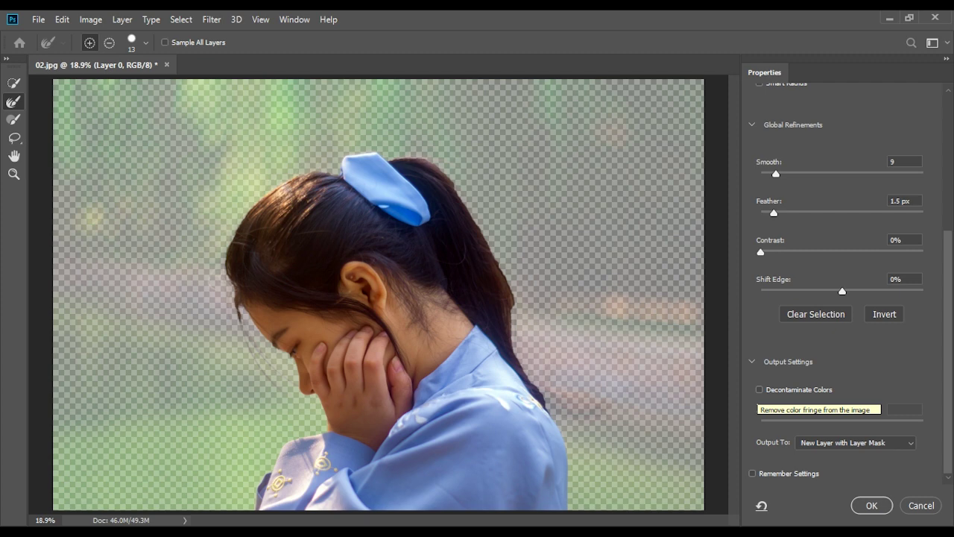
left_click(759, 389)
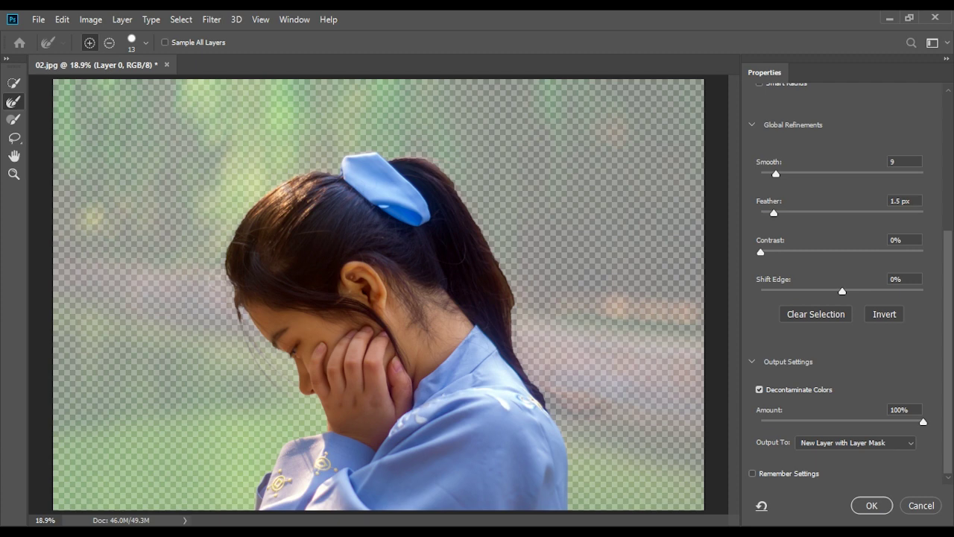
Keep Output To as New Layer with Layer Mask and apply the girl cutout
left_click(856, 442)
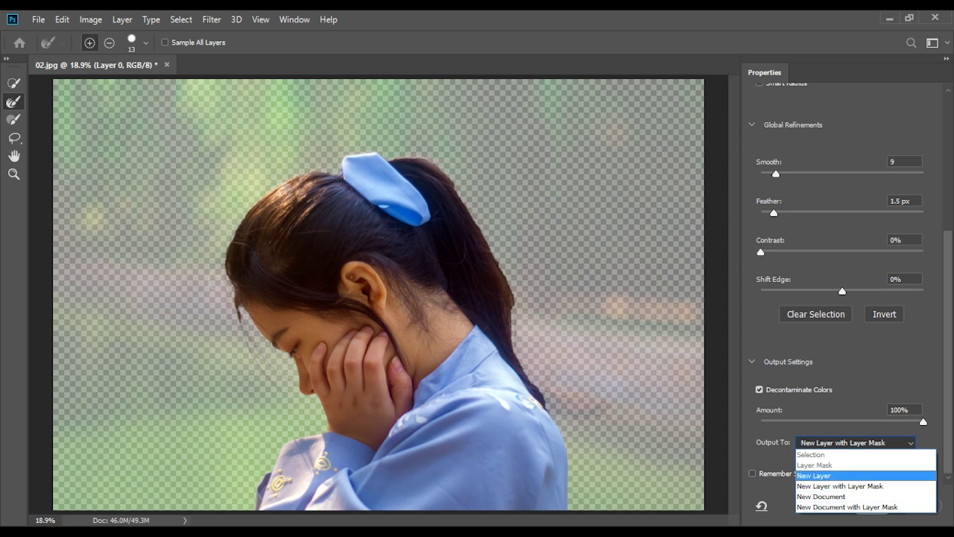
key("Escape")
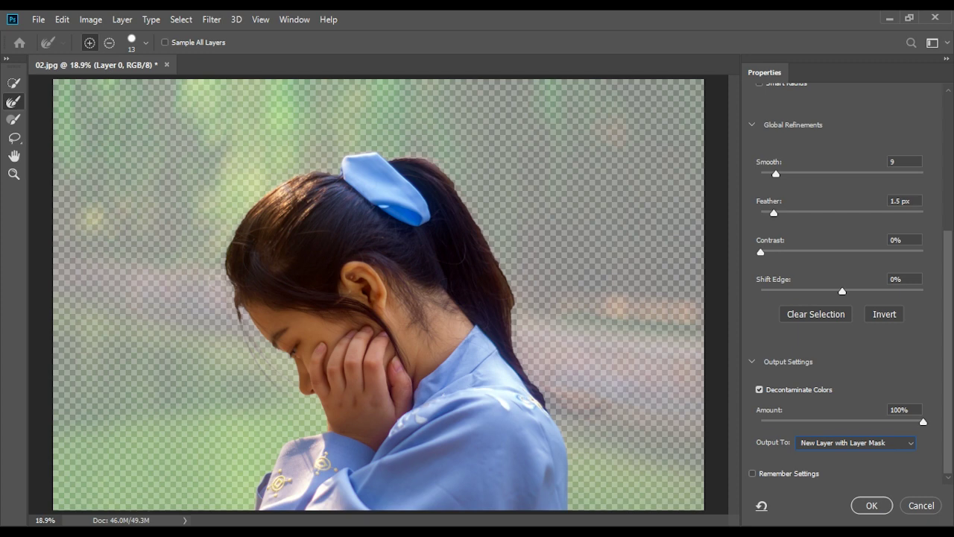
left_click(753, 472)
left_click(753, 473)
left_click(871, 505)
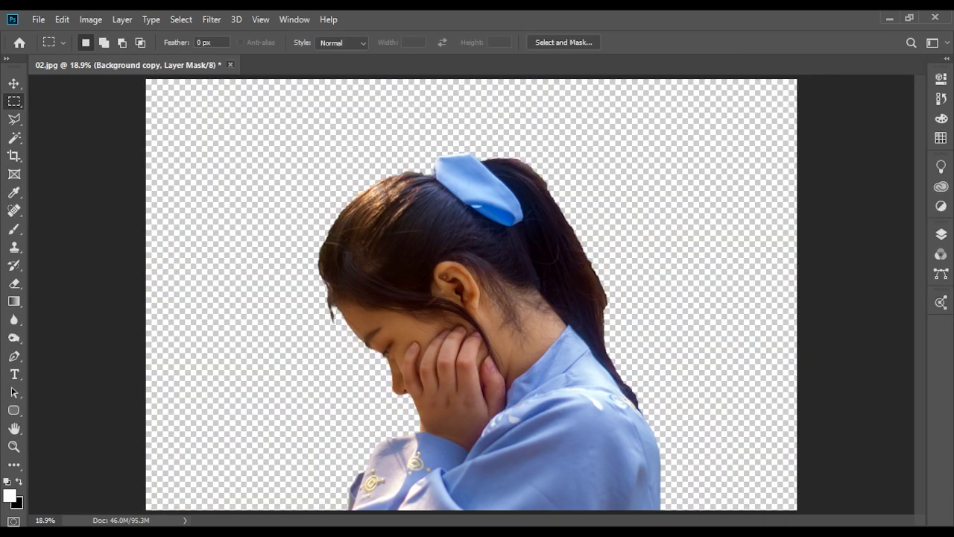
Close 02.jpg without saving and open photos 03, 04 and 05 from the Test folder
left_click(230, 65)
left_click(472, 216)
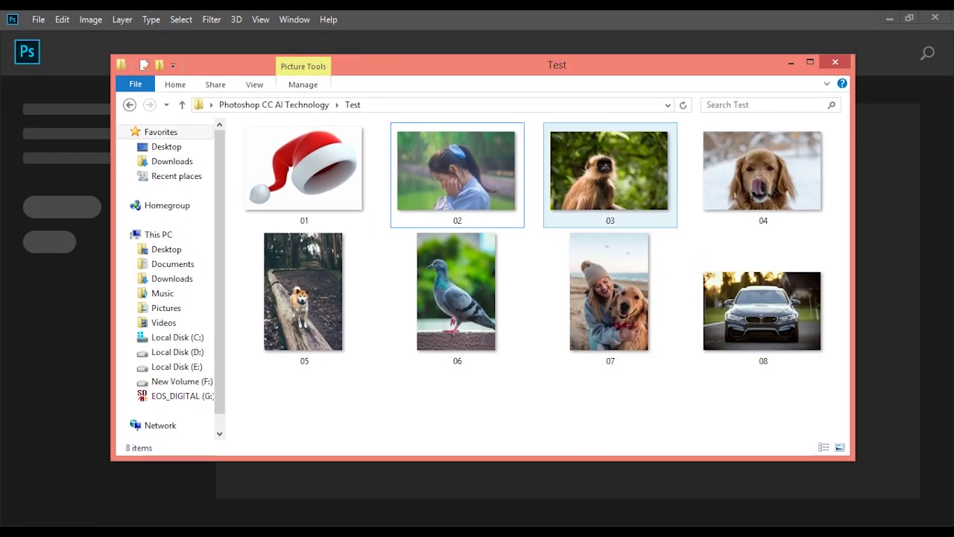
left_click(610, 173)
left_click(762, 171, "ctrl")
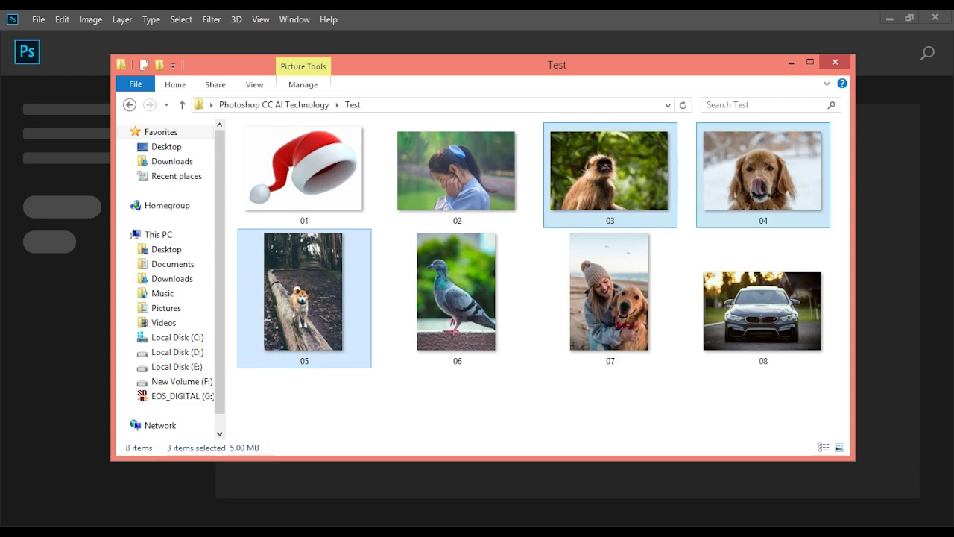
left_click(304, 293, "ctrl")
key("Return")
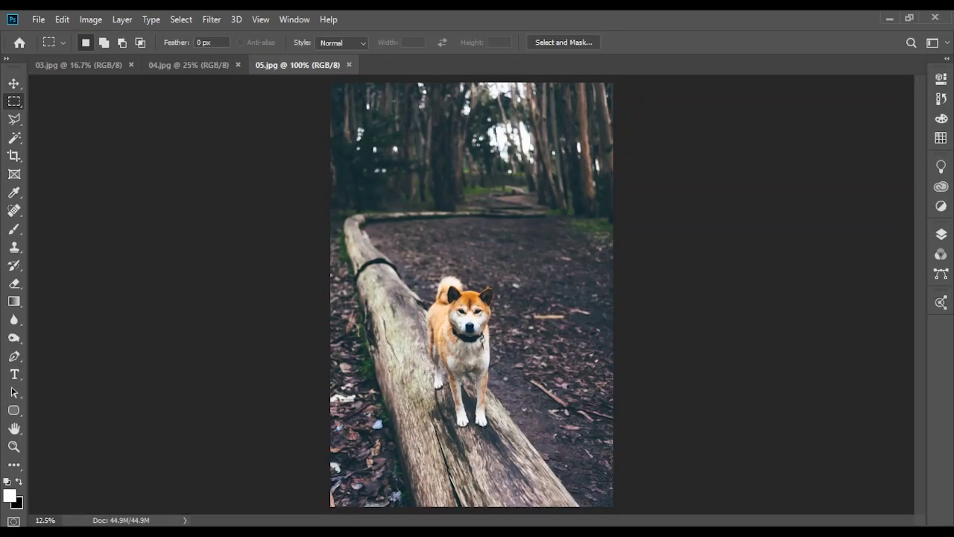
Switch to the monkey photo 03.jpg and start Select and Mask from the Rectangular Marquee tool
left_click(78, 65)
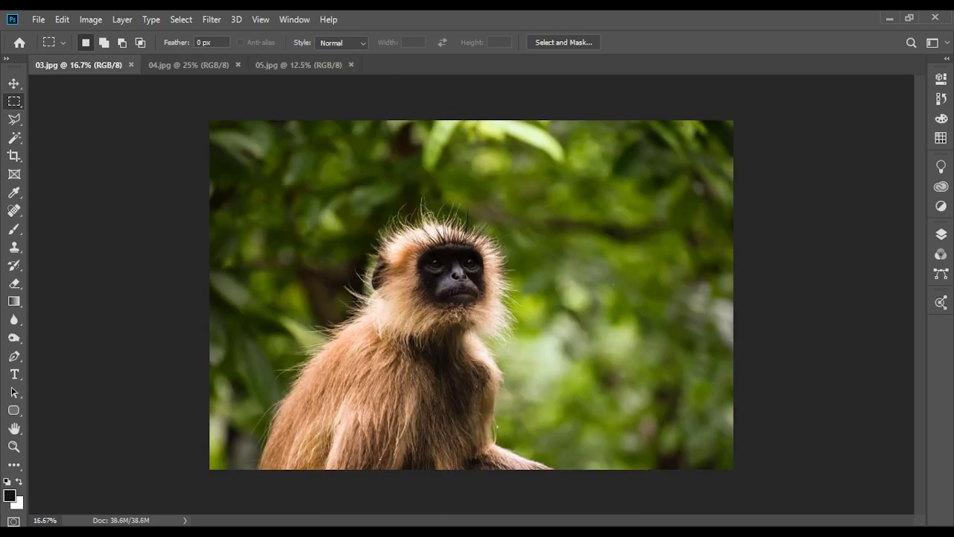
left_click(13, 83)
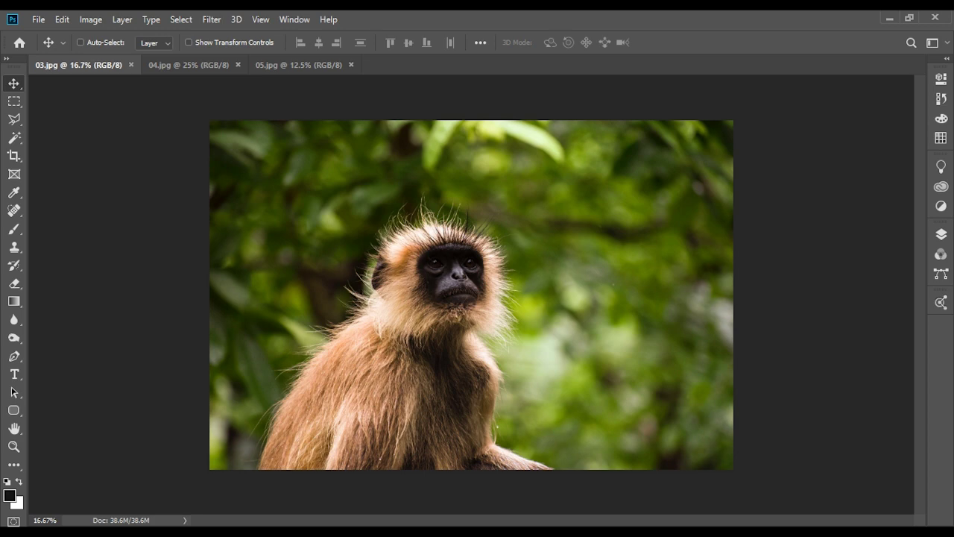
left_click(81, 43)
left_click(80, 42)
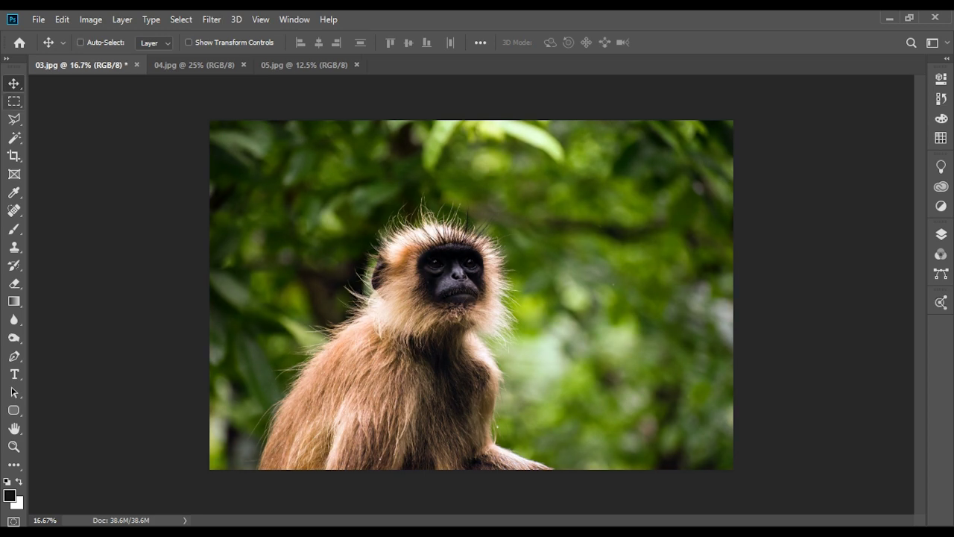
left_click(14, 101)
left_click(564, 43)
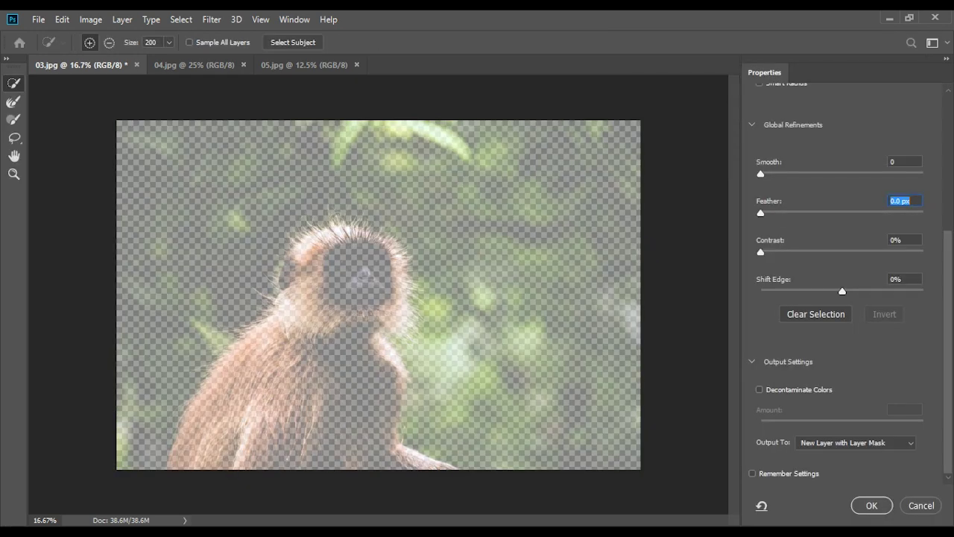
Auto-select the monkey, brush the top-left leaf out, decontaminate colours, and output the mask
left_click(293, 41)
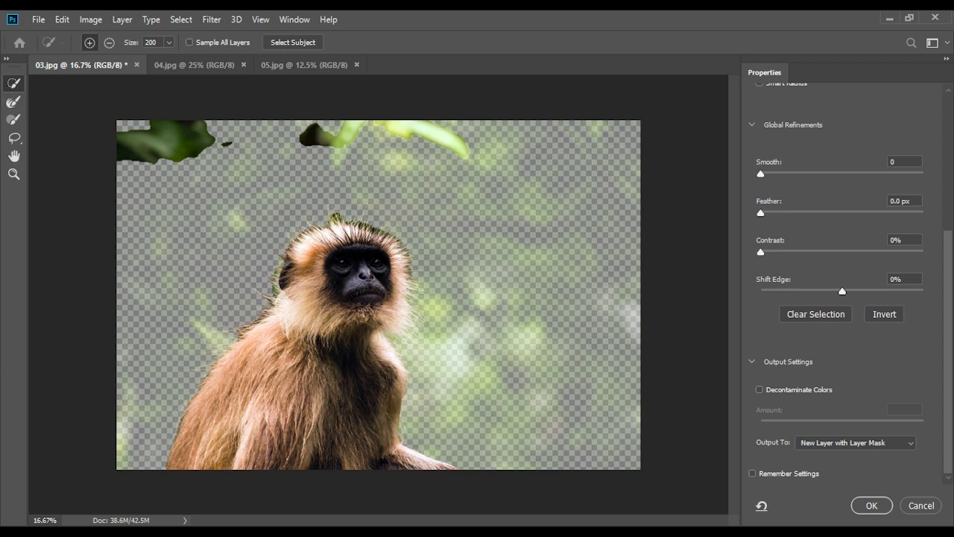
key("alt")
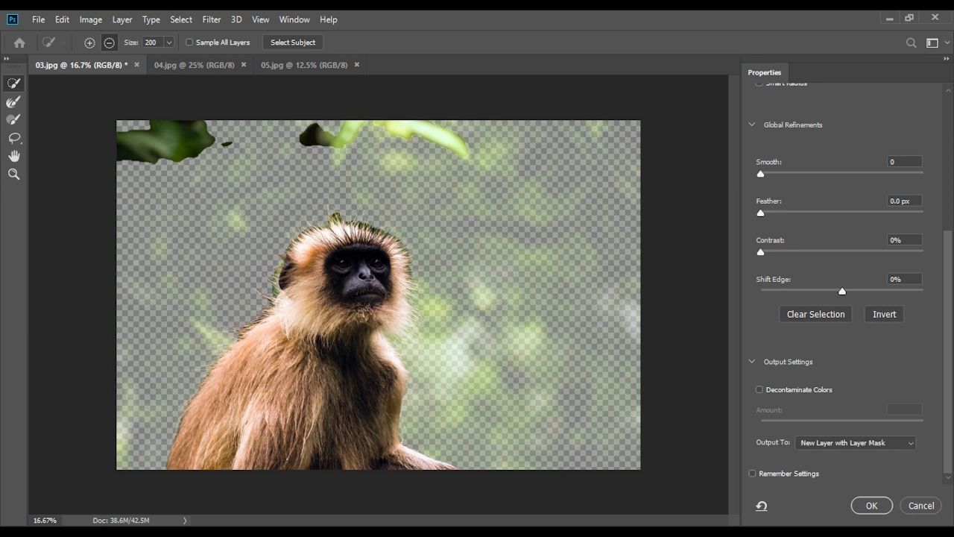
left_click_drag(123, 142, 228, 145)
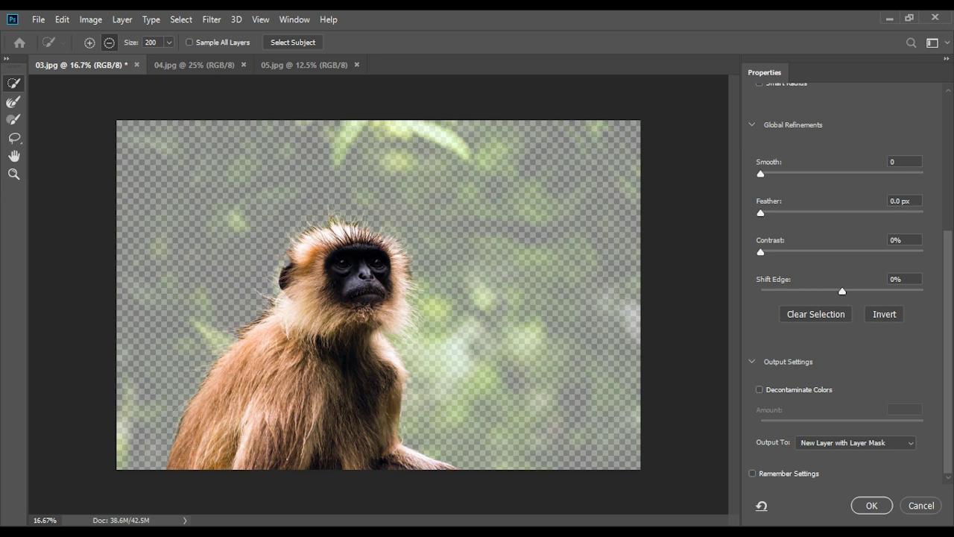
key("alt")
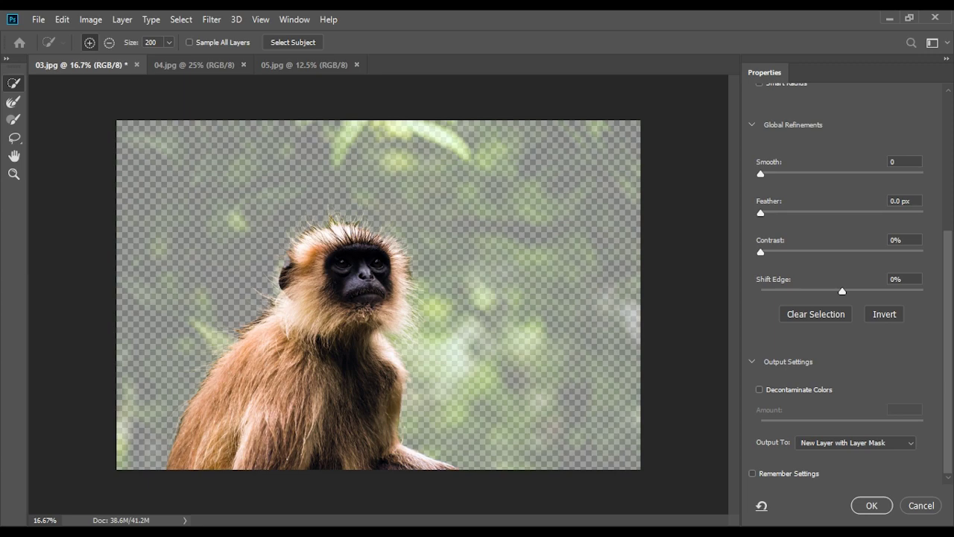
left_click(759, 390)
left_click(872, 505)
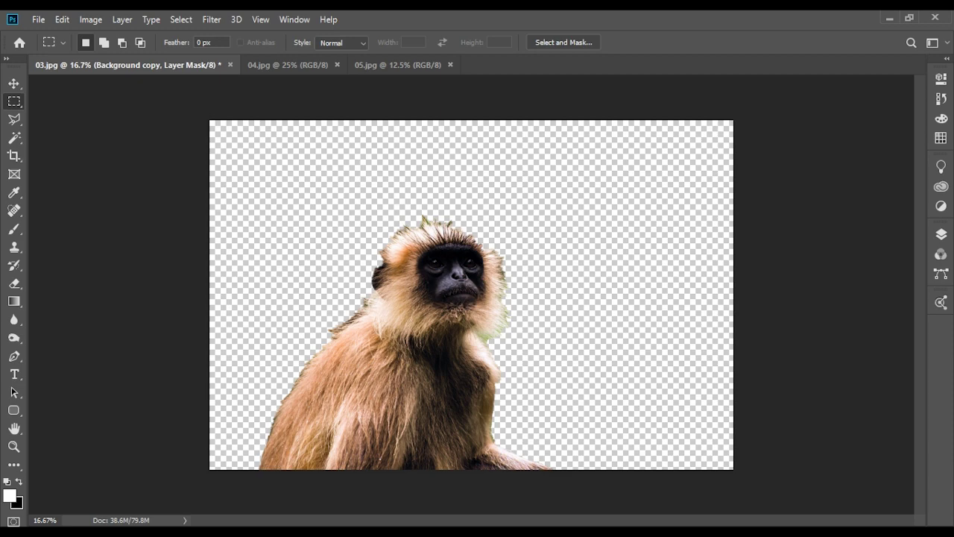
Inspect the monkey cutout's fur edges at 100% zoom, panning around the image
right_click(471, 281)
left_click(507, 302)
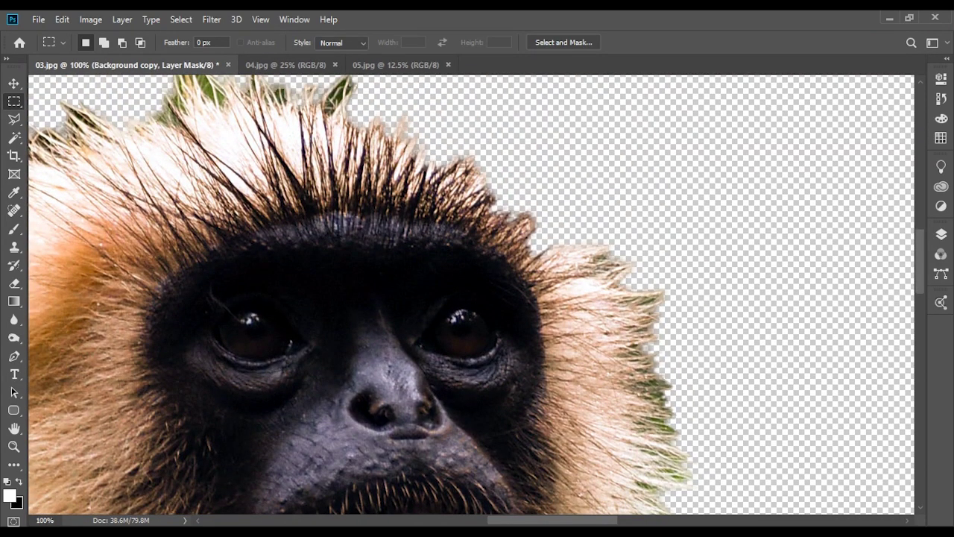
left_click_drag(395, 299, 649, 380)
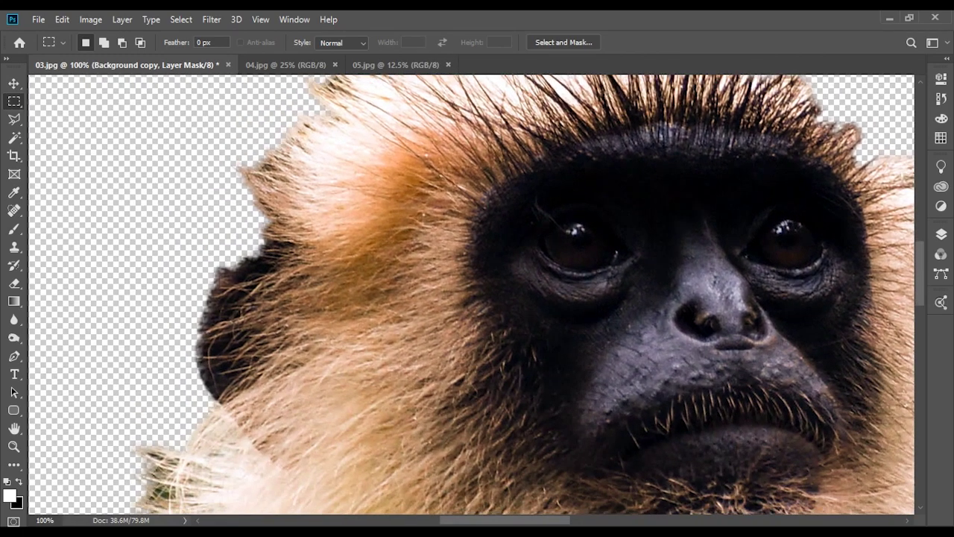
left_click_drag(373, 485, 597, 111)
left_click_drag(477, 335, 537, 190)
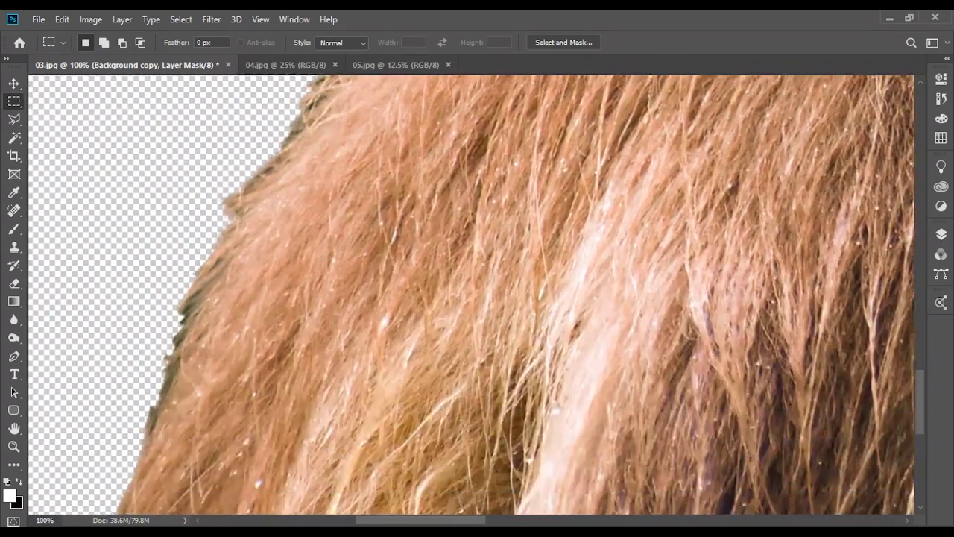
mouse_move(313, 485)
left_mouse_down()
mouse_move(298, 335)
mouse_move(272, 260)
left_mouse_up()
Fit the monkey image on screen and close 03.jpg without saving
right_click(272, 261)
left_click(312, 267)
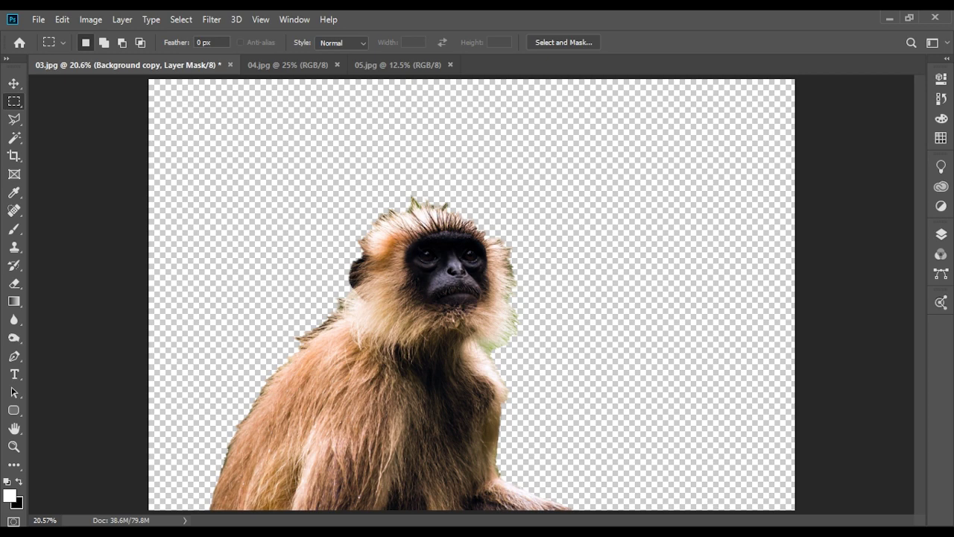
key("ctrl+w")
key("Tab")
Discard the monkey file's changes, then check the dog photo at 100% and fit it on screen
key("Return")
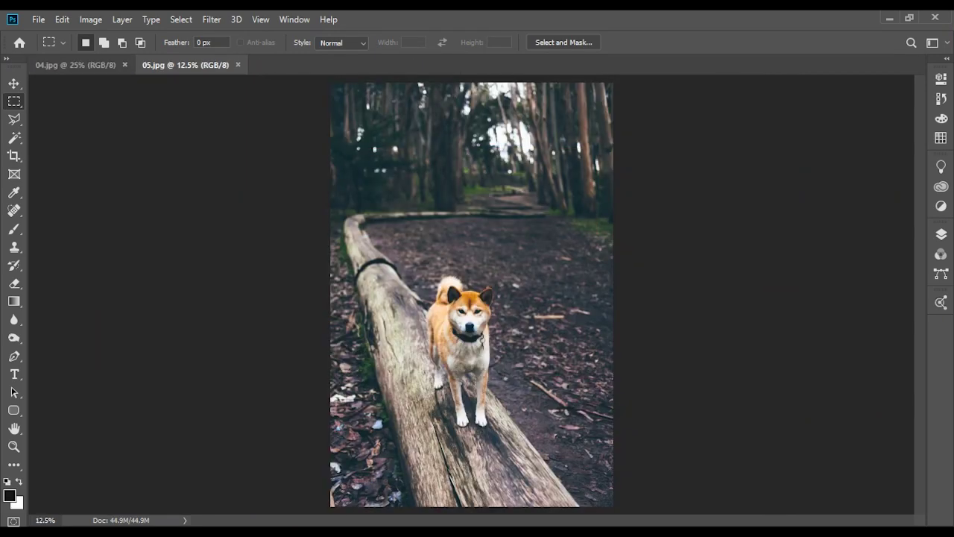
right_click(462, 328)
left_click(493, 351)
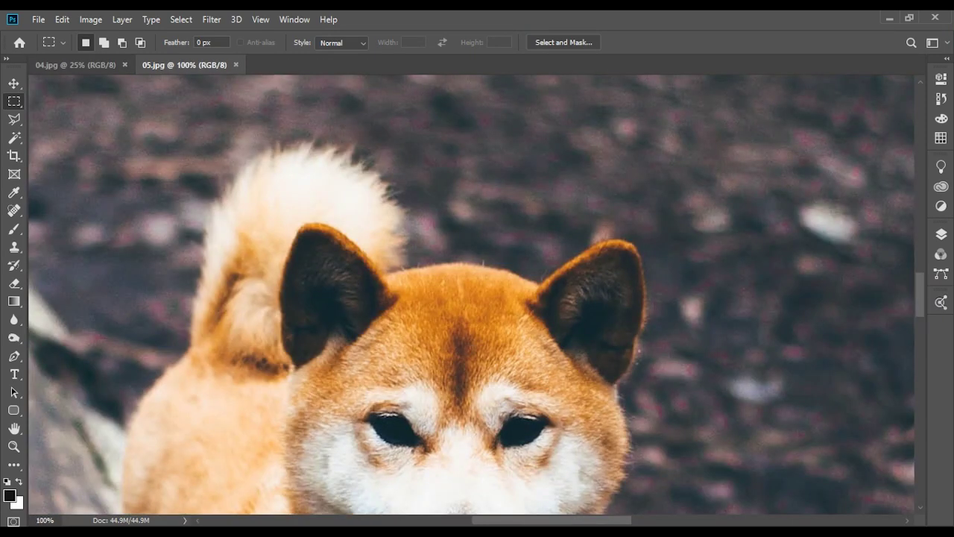
right_click(492, 344)
left_click(501, 352)
Apply Auto Contrast to 05.jpg and auto-select the dog in Select and Mask
key("ctrl+shift+l")
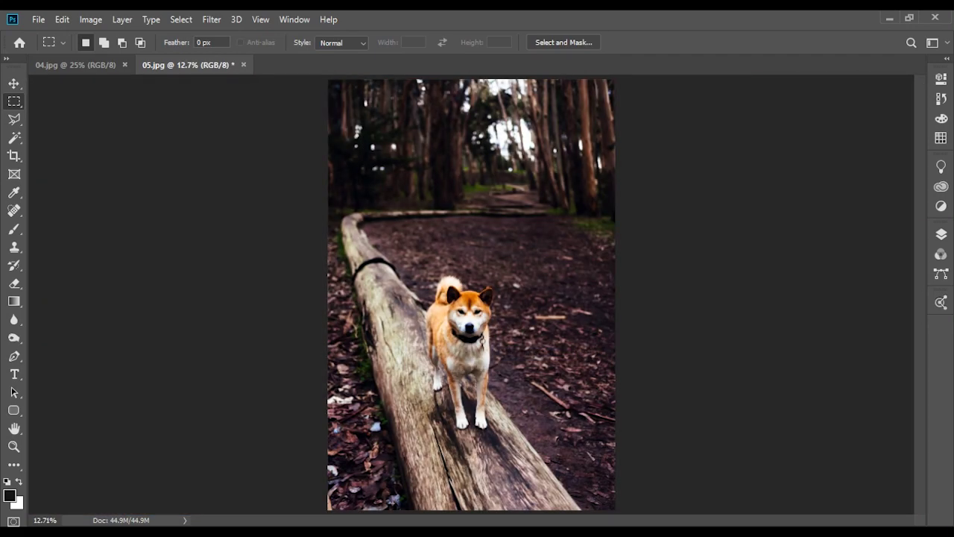
left_click(564, 42)
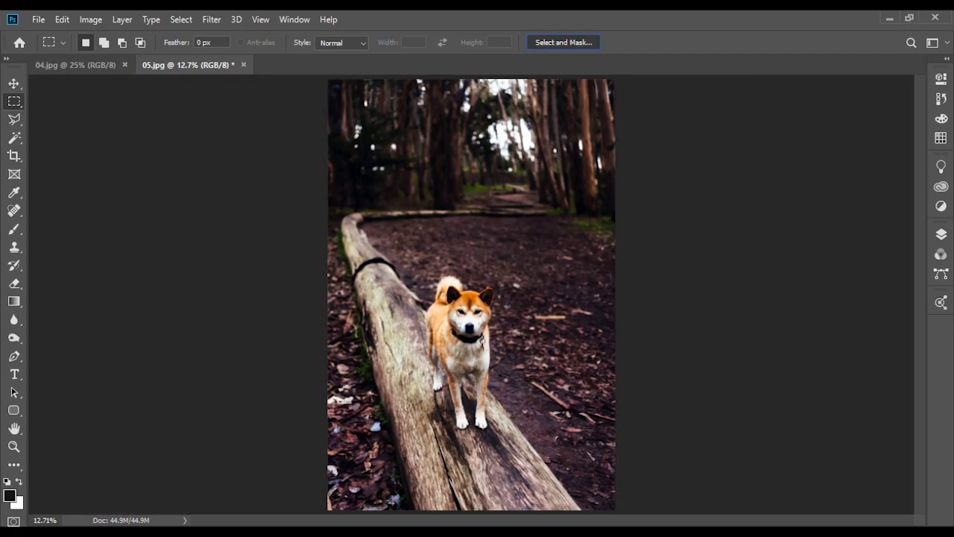
left_click(293, 42)
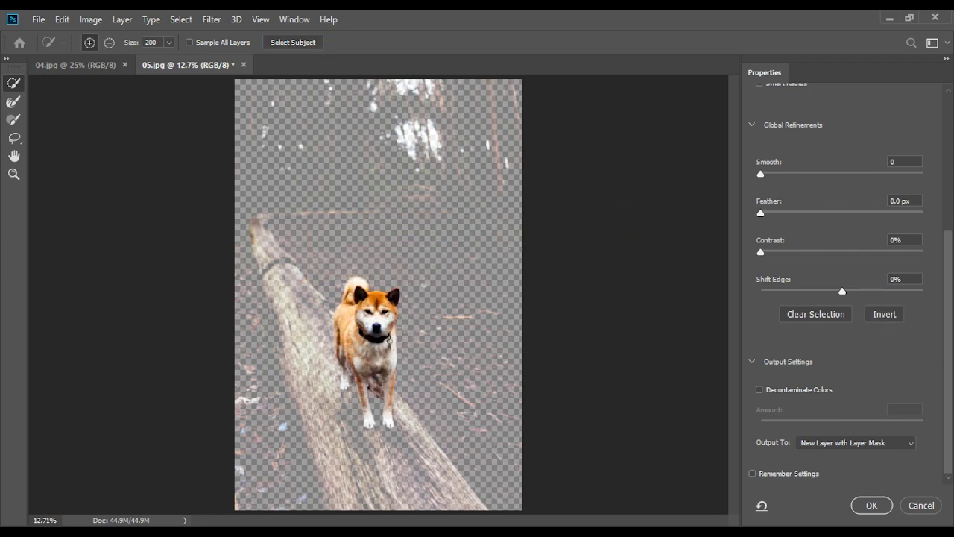
Inspect the dog's legs at 100% zoom and enable Decontaminate Colors
right_click(370, 379)
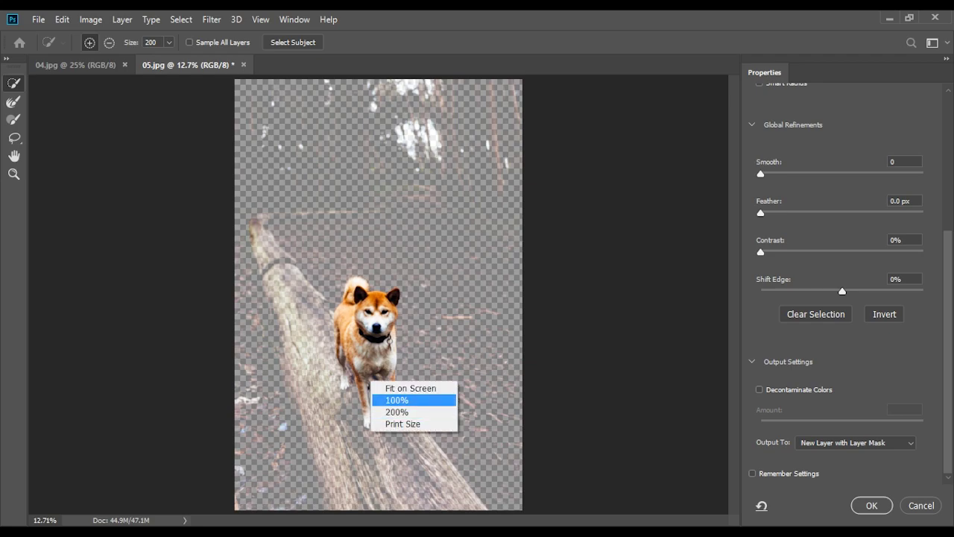
left_click(402, 401)
scroll(378, 295, "down", 3)
scroll(378, 294, "down", 3)
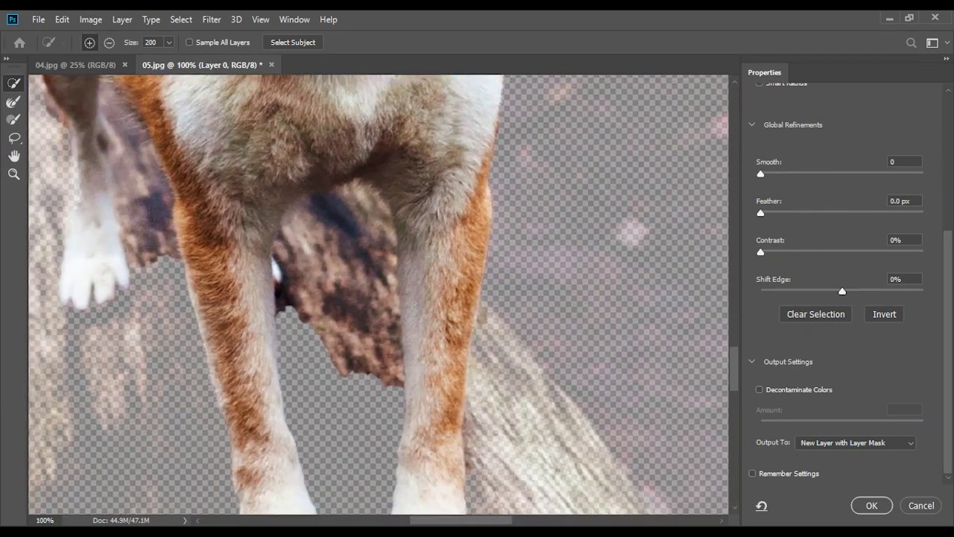
scroll(378, 295, "down", 2)
scroll(378, 294, "down", 2)
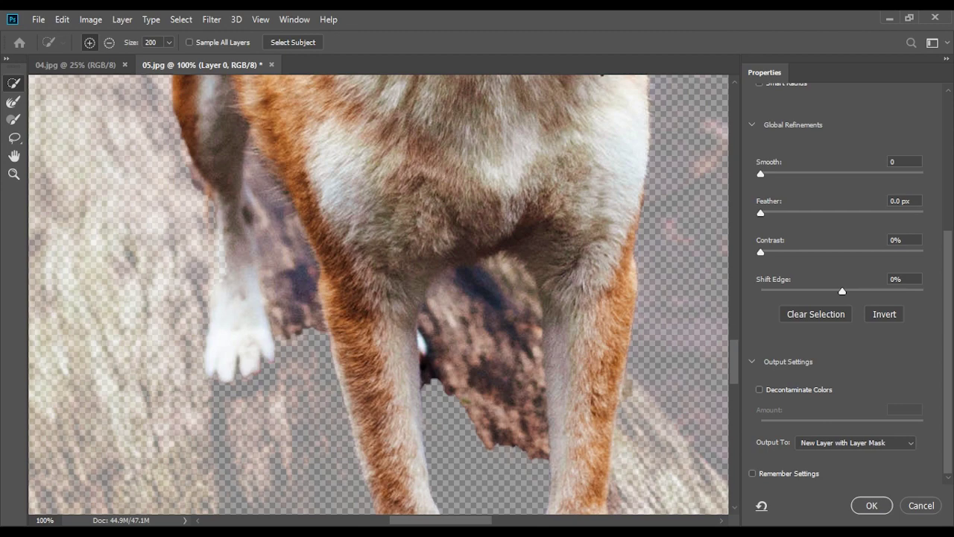
scroll(378, 295, "down", 1)
scroll(378, 295, "down", 5)
scroll(378, 294, "up", 1)
scroll(378, 295, "up", 3)
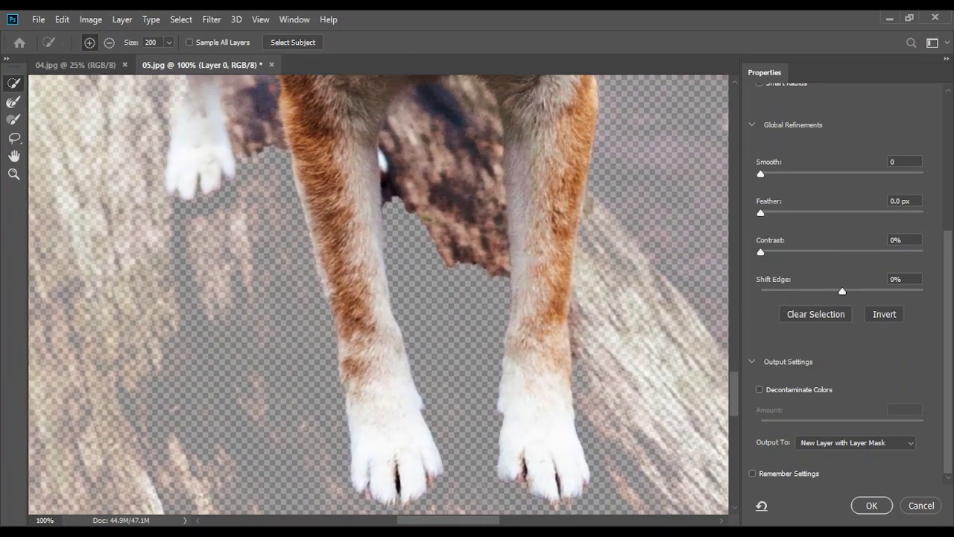
scroll(378, 294, "up", 3)
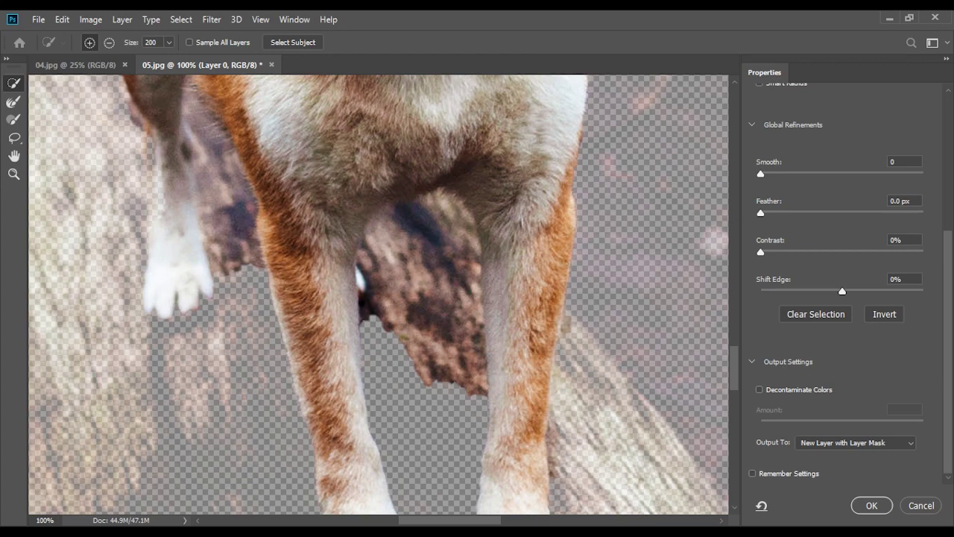
left_click(760, 389)
Output the dog as a masked layer and zoom in on the fur between its legs
left_click(871, 505)
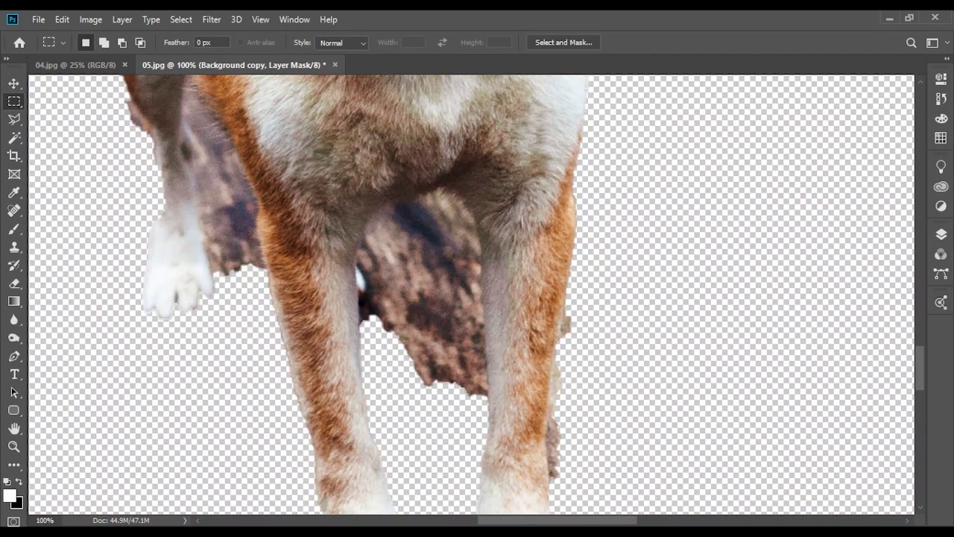
key("ctrl+plus")
key("ctrl+plus")
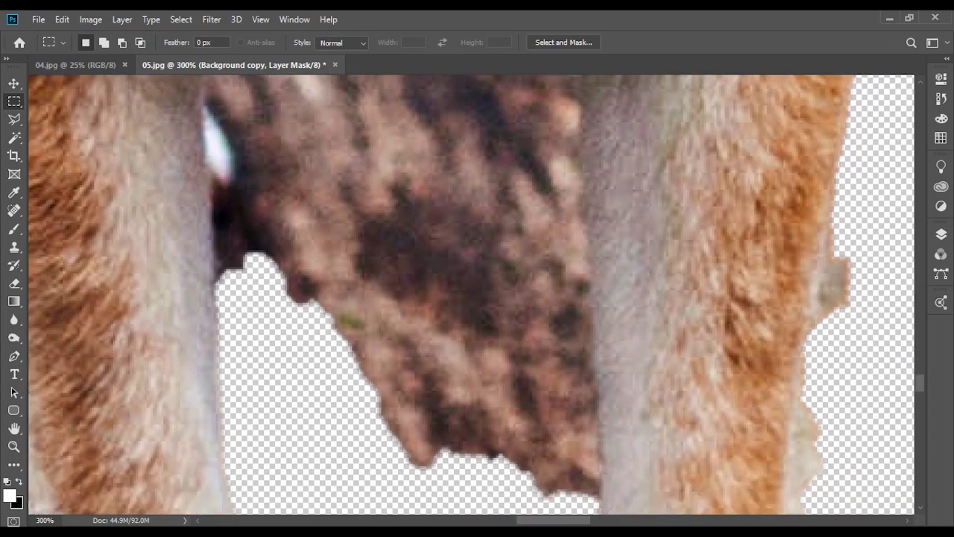
scroll(477, 295, "down", 1)
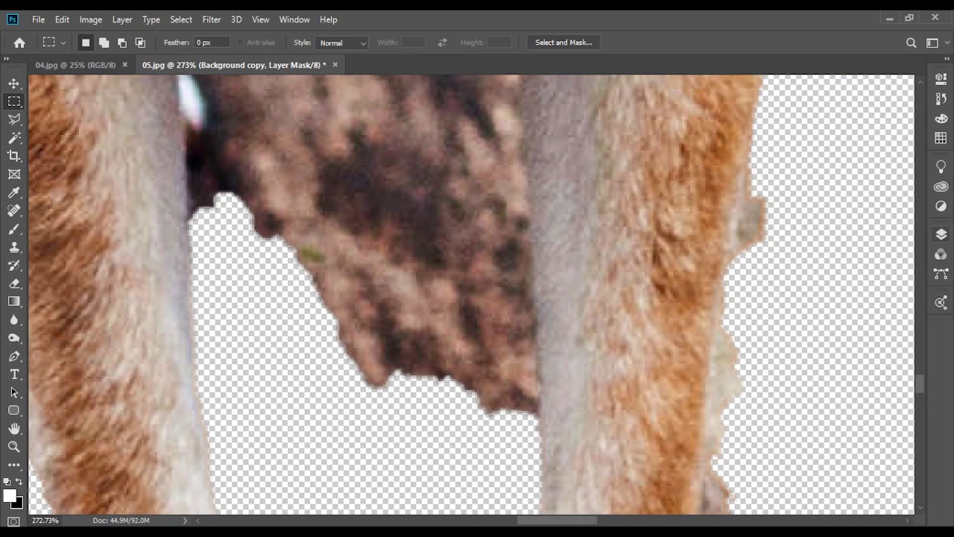
left_click(941, 234)
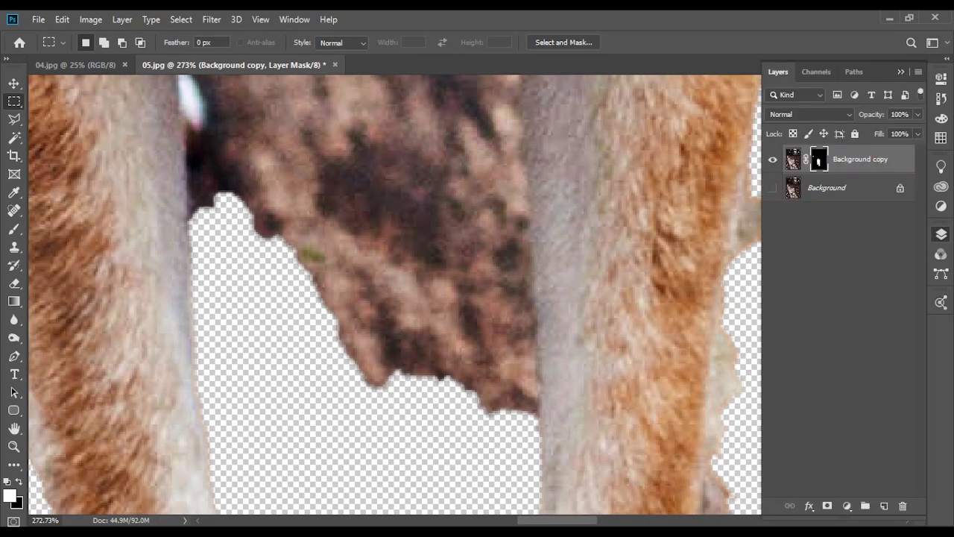
left_click_drag(447, 298, 432, 320)
Paint the log scrap between the dog's legs out of the mask with a small black brush
key("b")
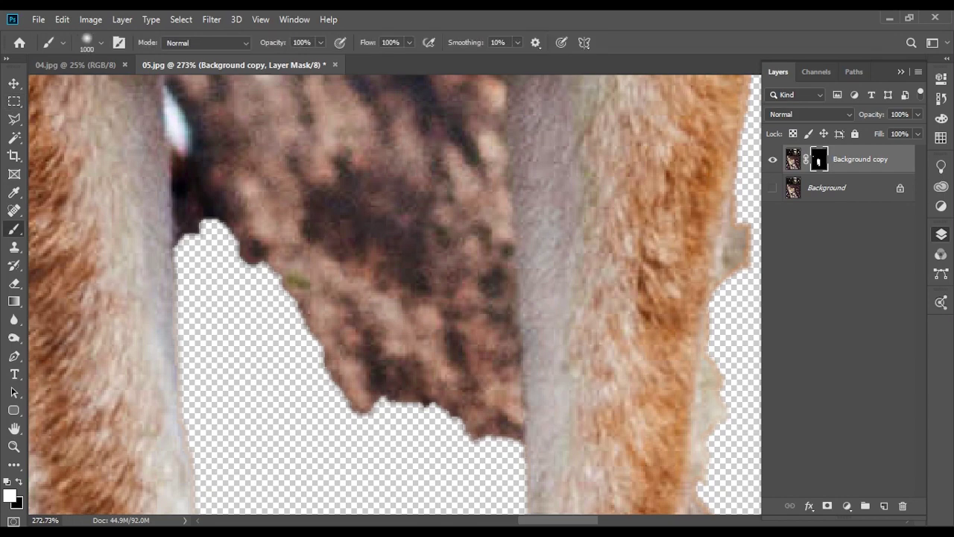
key("x")
left_click(224, 347)
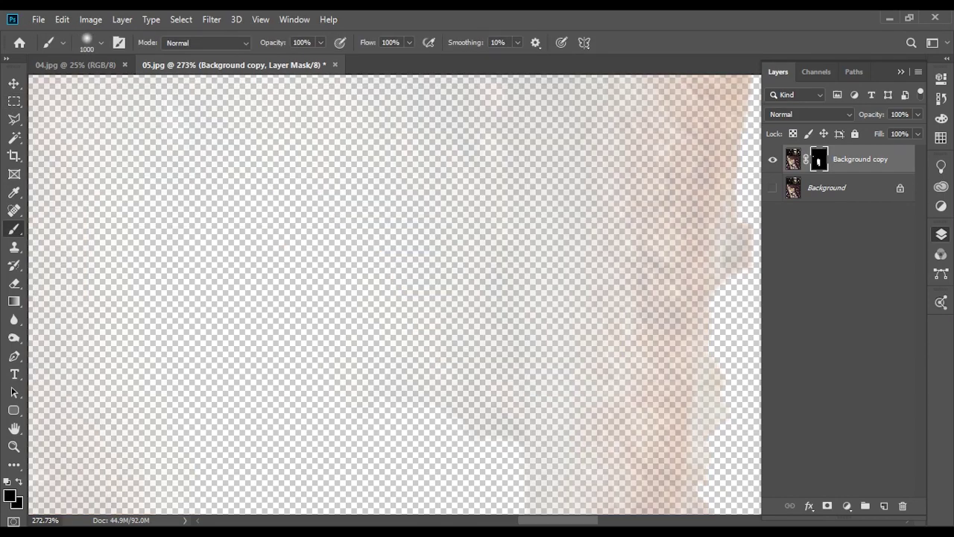
key("ctrl+z")
key("bracketleft")
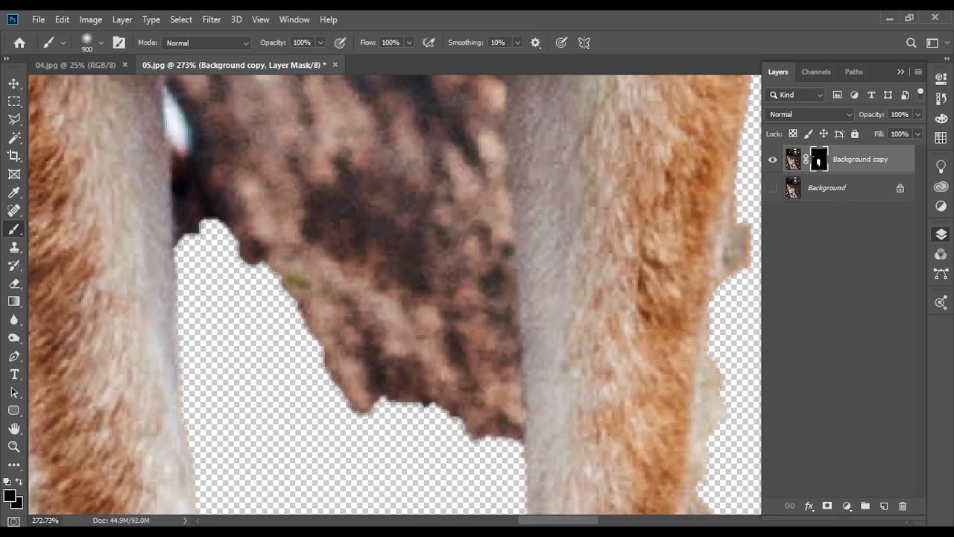
key("bracketleft")
key("bracketleft")
key("bracketleft")
key("bracketleft")
key("bracketleft")
key("bracketleft")
key("bracketleft")
key("bracketleft")
key("bracketleft")
key("bracketleft")
key("bracketleft")
key("bracketleft")
key("bracketright")
key("bracketright")
key("bracketright")
left_click_drag(373, 380, 268, 201)
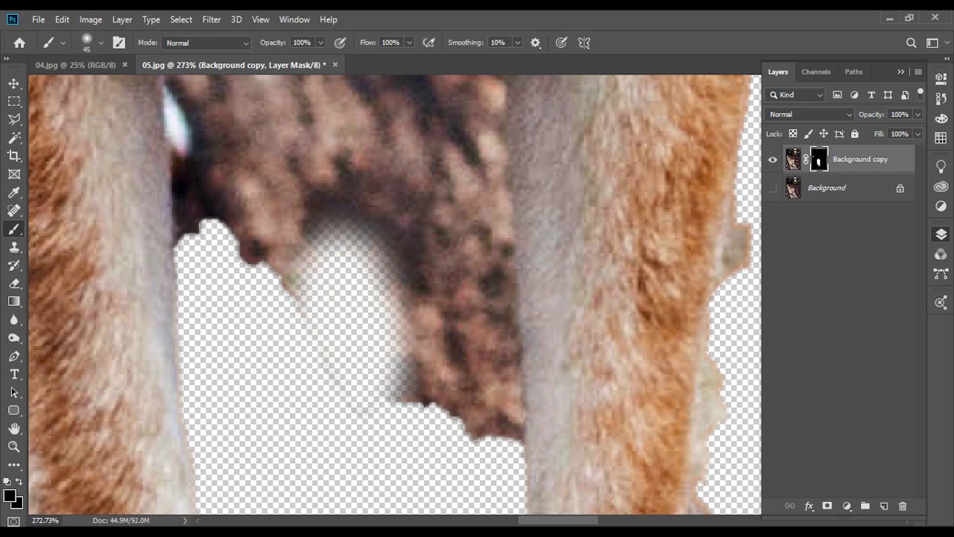
mouse_move(358, 373)
left_mouse_down()
mouse_move(495, 436)
mouse_move(455, 328)
mouse_move(351, 179)
mouse_move(396, 320)
mouse_move(187, 142)
left_mouse_up()
Fit the masked dog on screen and close 05.jpg
key("ctrl+minus")
key("ctrl+minus")
key("ctrl+minus")
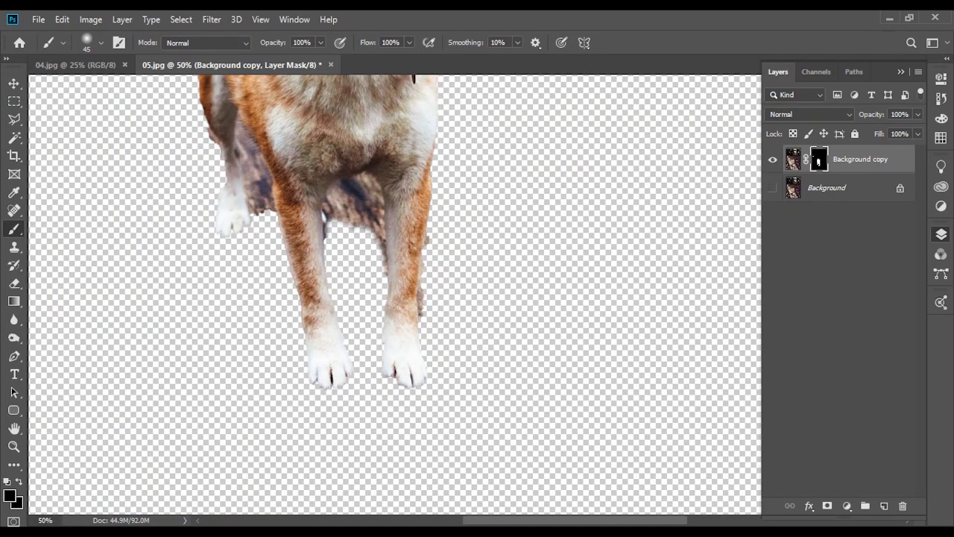
scroll(395, 298, "up", 3)
right_click(381, 334)
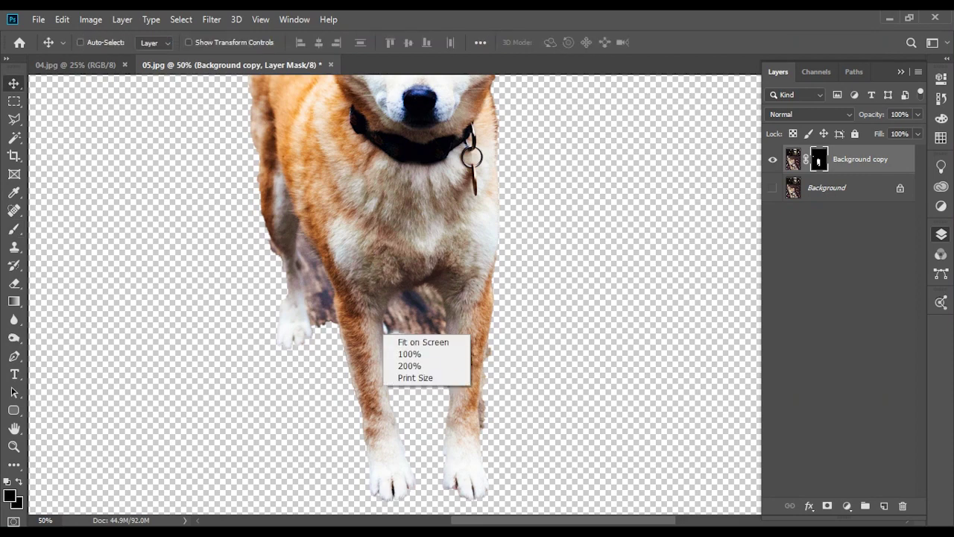
left_click(414, 339)
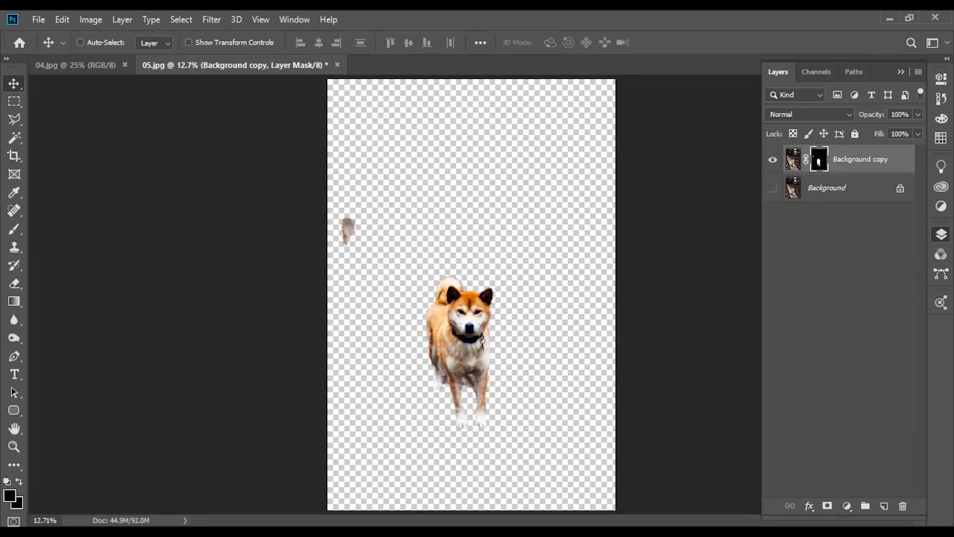
key("ctrl+w")
Discard 05.jpg's changes, then fit 04.jpg on screen and auto-adjust its tone and contrast
left_click(471, 215)
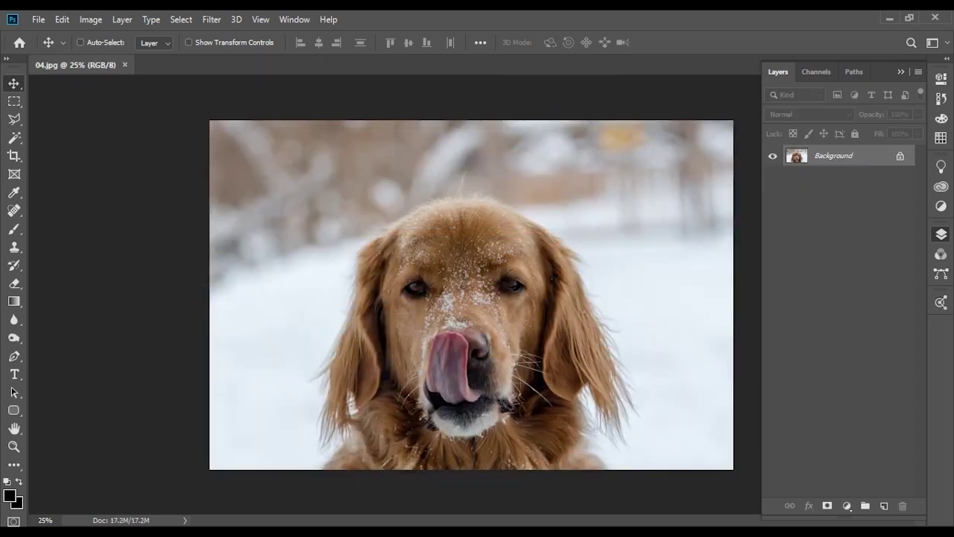
right_click(422, 288)
left_click(447, 296)
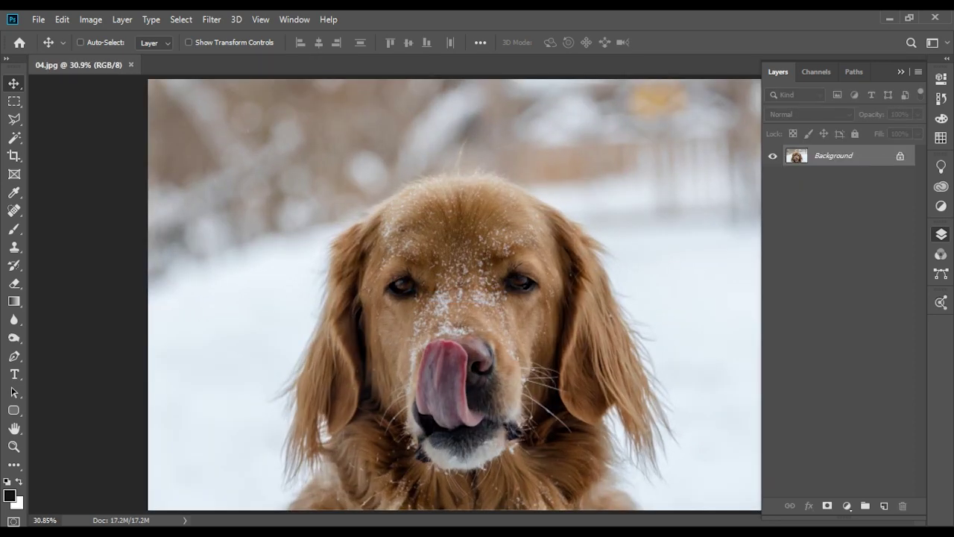
left_click(81, 43)
key("ctrl+shift+l")
left_click(81, 42)
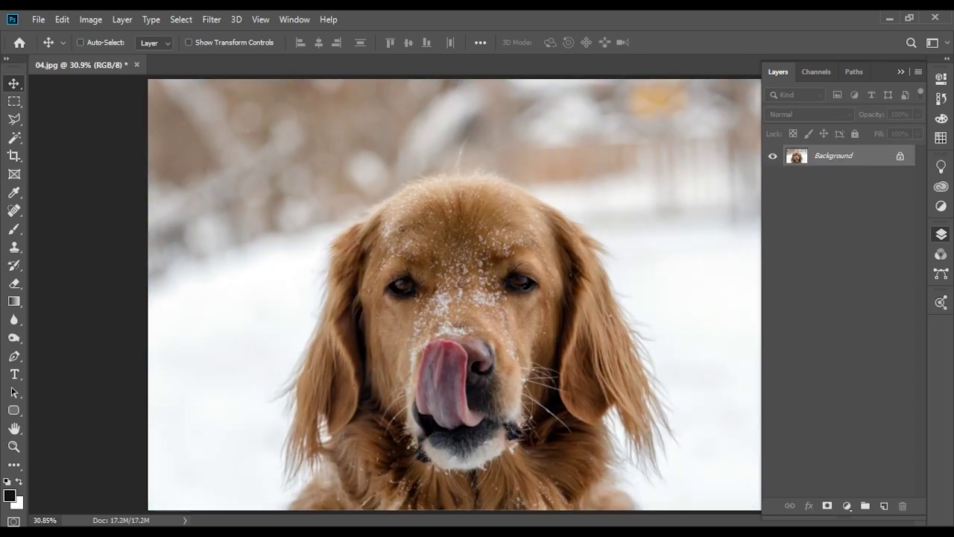
Auto-select the golden retriever in Select and Mask with 100% background transparency
left_click(14, 101)
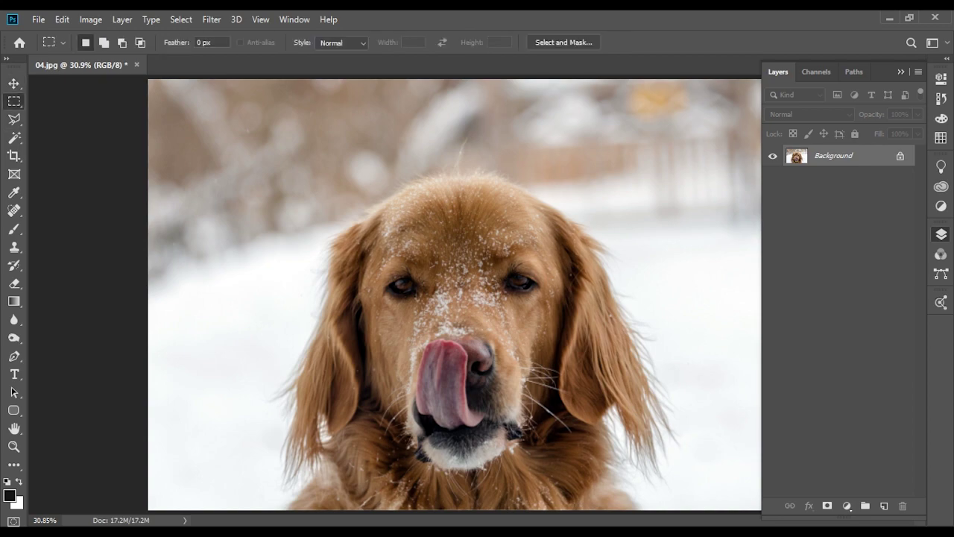
left_click(563, 42)
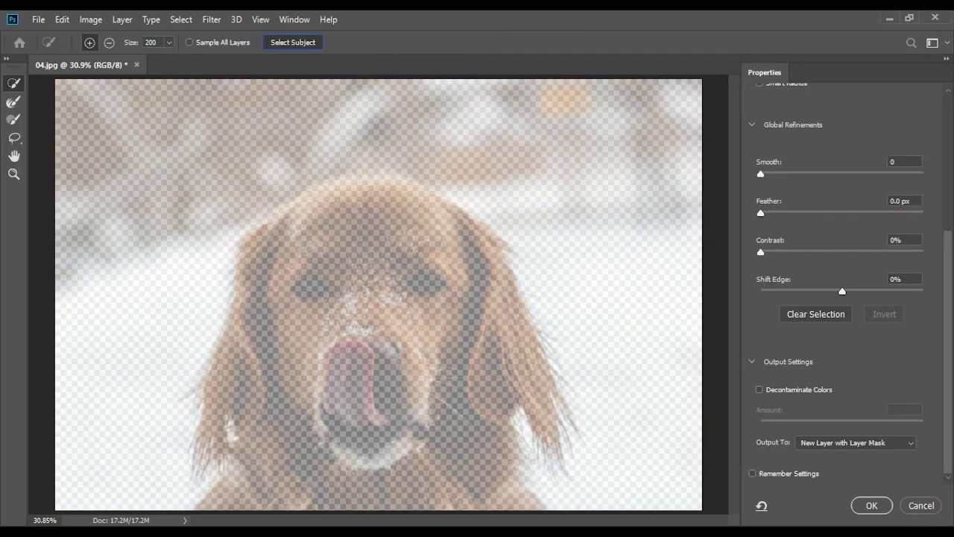
left_click(293, 42)
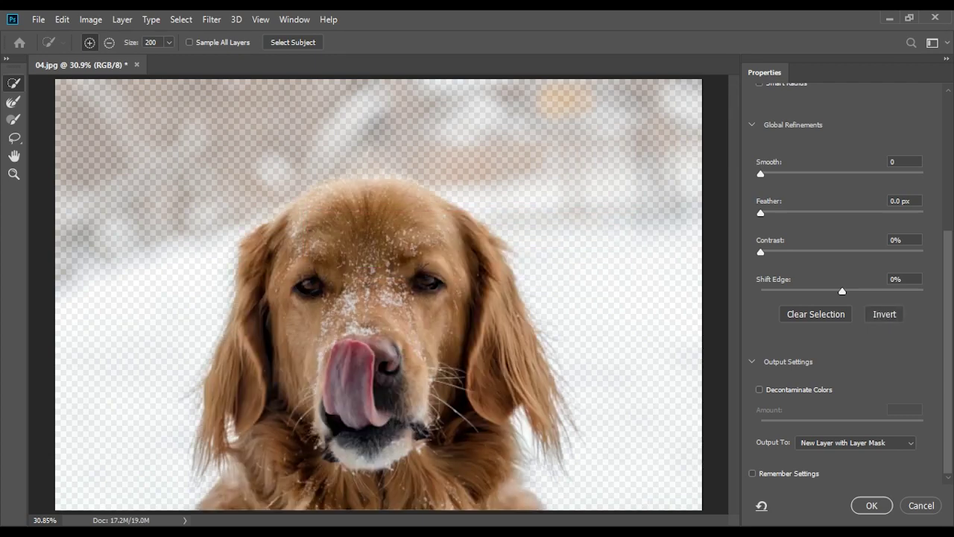
scroll(842, 283, "up", 3)
scroll(842, 284, "up", 1)
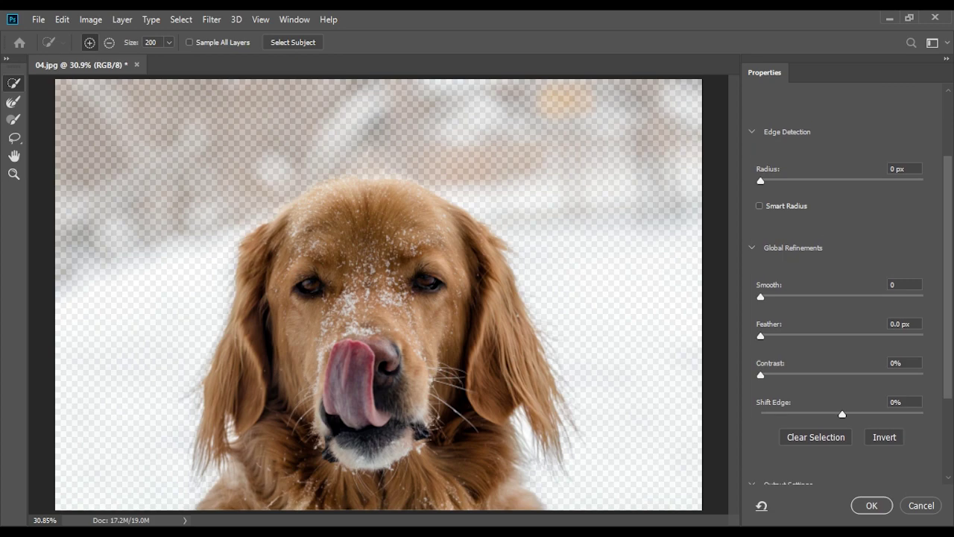
scroll(843, 283, "up", 3)
type("100")
key("Return")
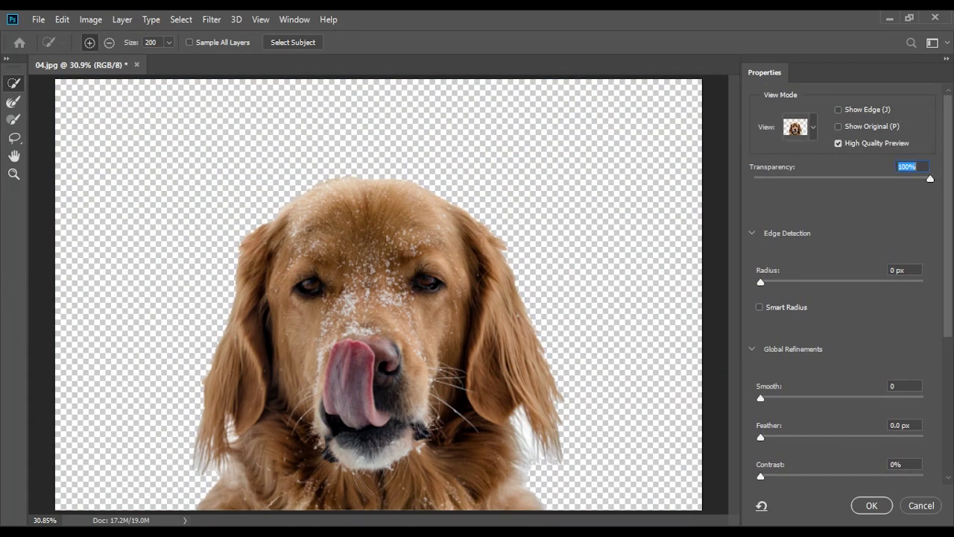
Output the retriever as a masked layer and close 04.jpg without saving
left_click(872, 505)
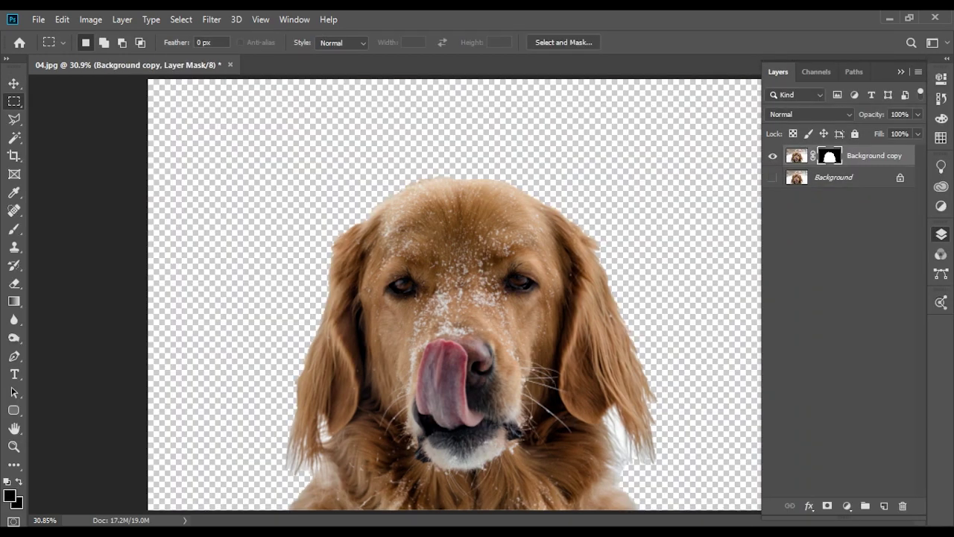
key("ctrl+w")
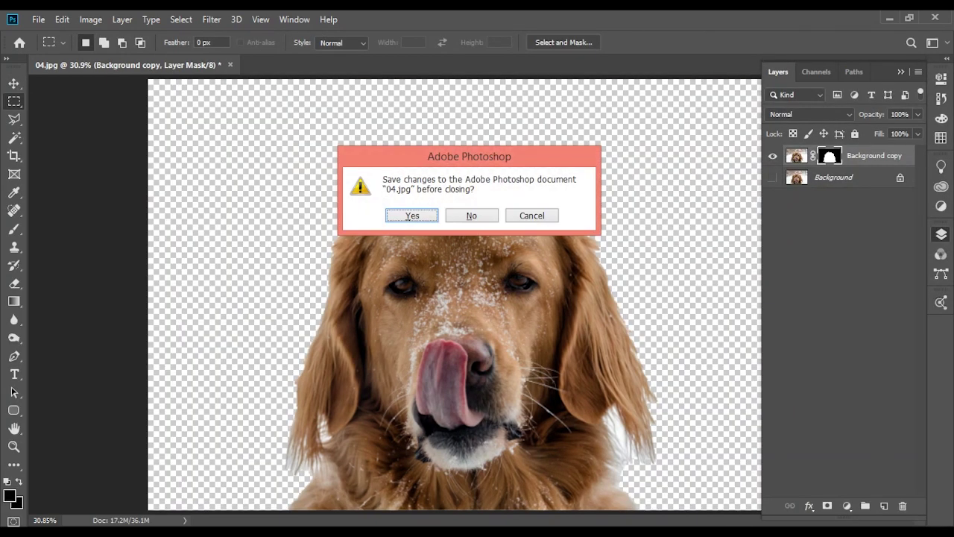
left_click(471, 215)
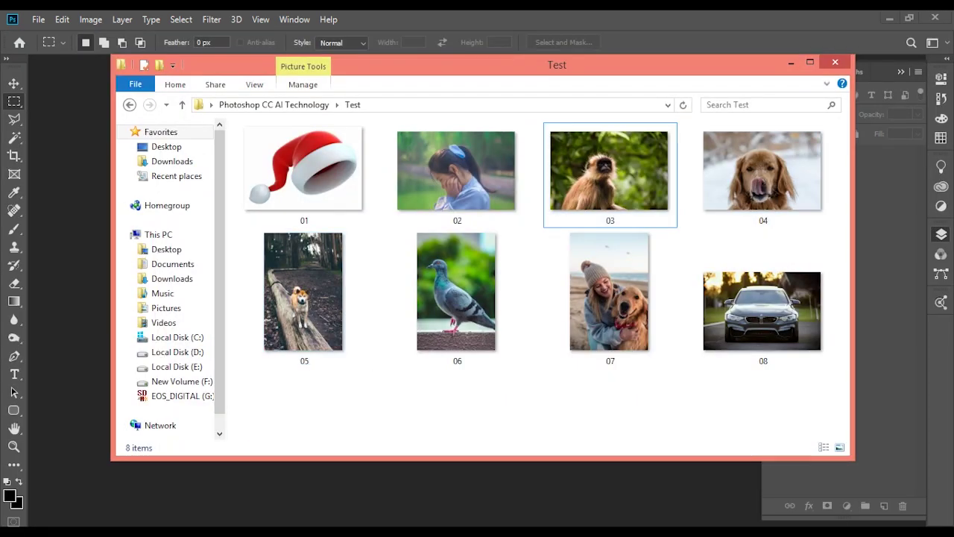
Drag the pigeon photo 06 from the Test folder into Photoshop
key("Right")
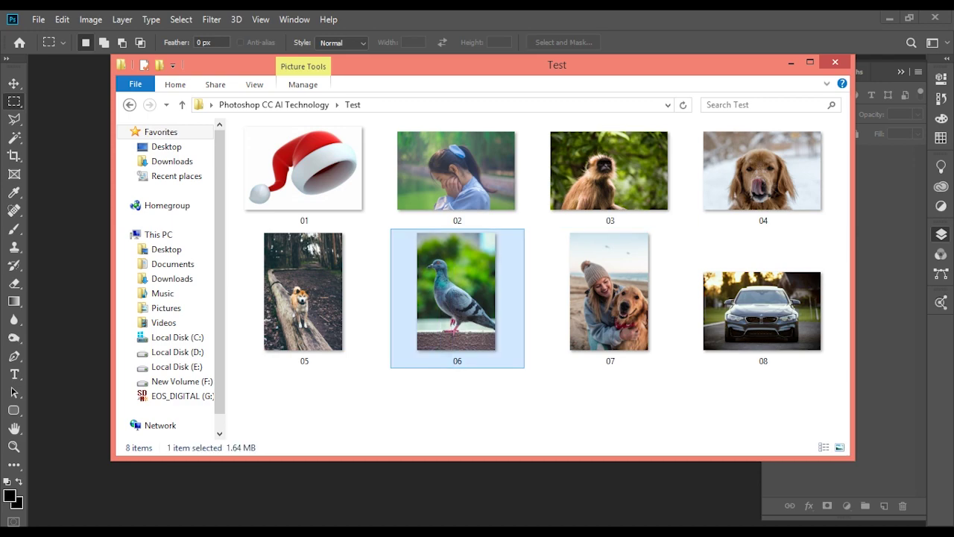
left_click_drag(455, 313, 75, 328)
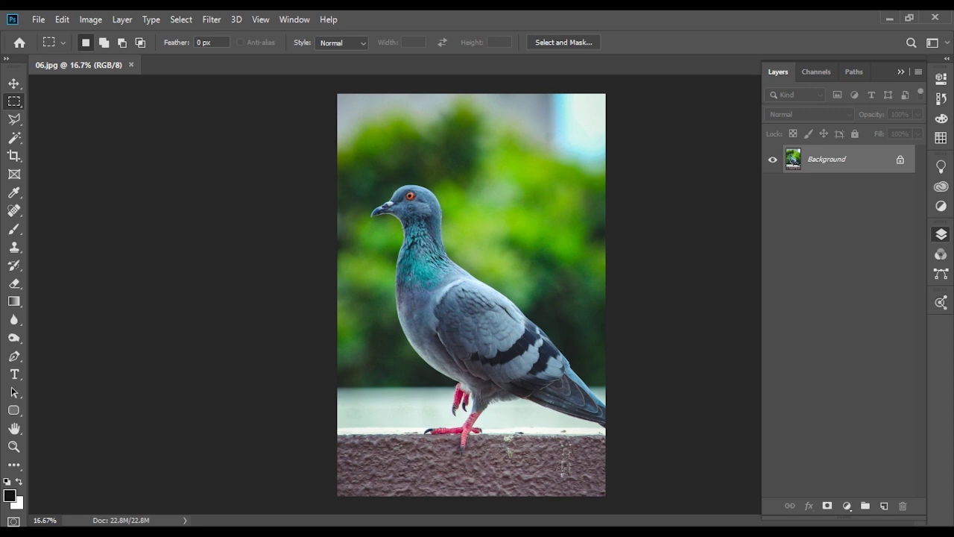
Auto-select the pigeon in Select and Mask and view it at 100%
left_click(563, 42)
left_click(293, 41)
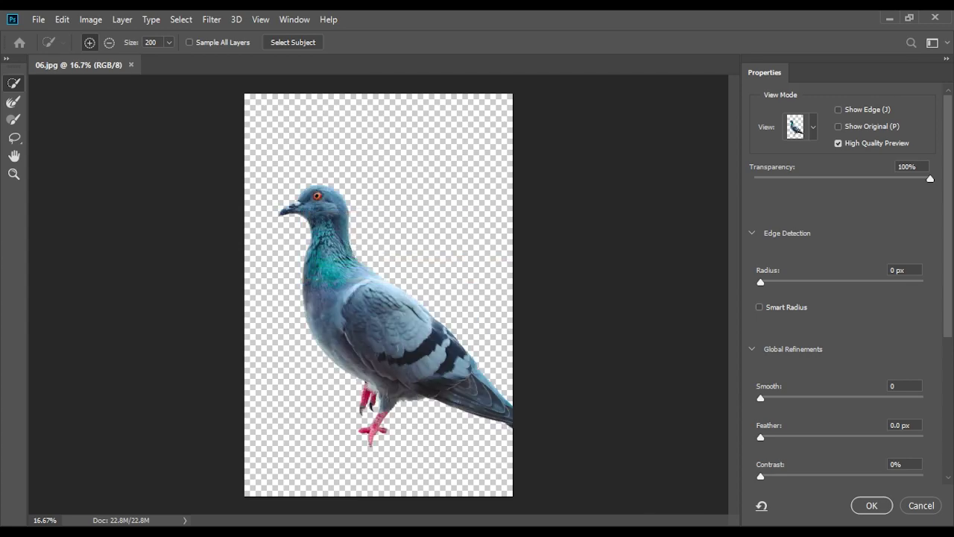
right_click(407, 377)
left_click(438, 396)
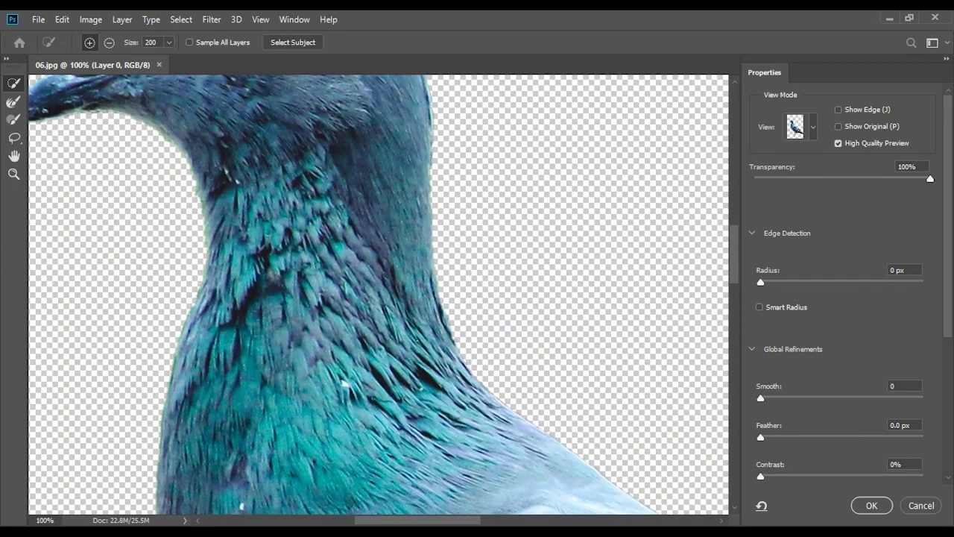
left_click_drag(298, 187, 492, 407)
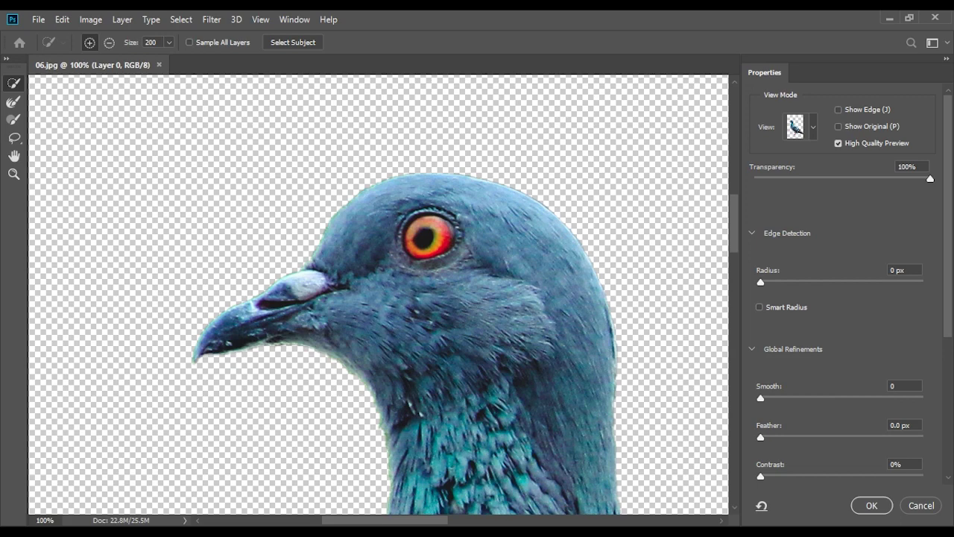
left_click_drag(427, 237, 367, 144)
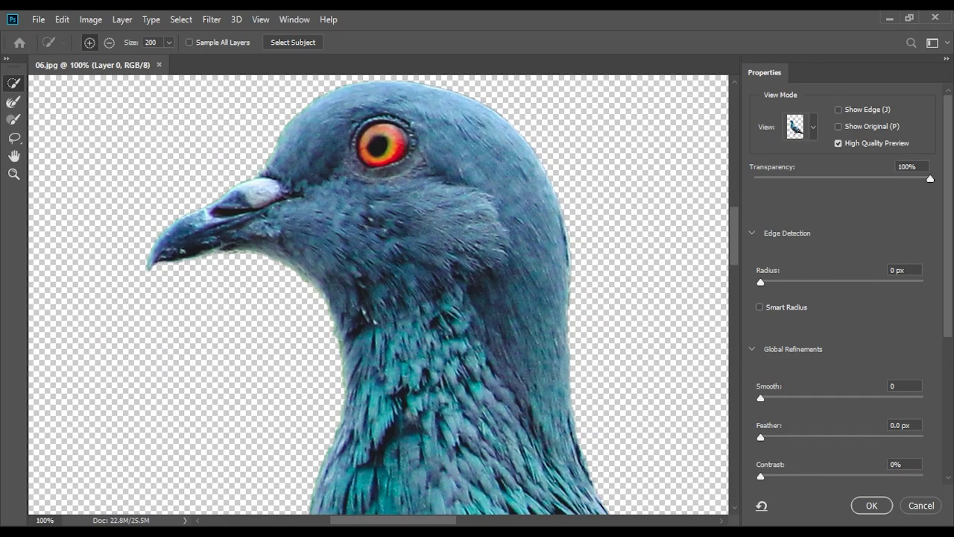
Scroll around the pigeon's edges at 100%, then fit the image back on screen
scroll(378, 295, "down", 5)
scroll(378, 295, "down", 5)
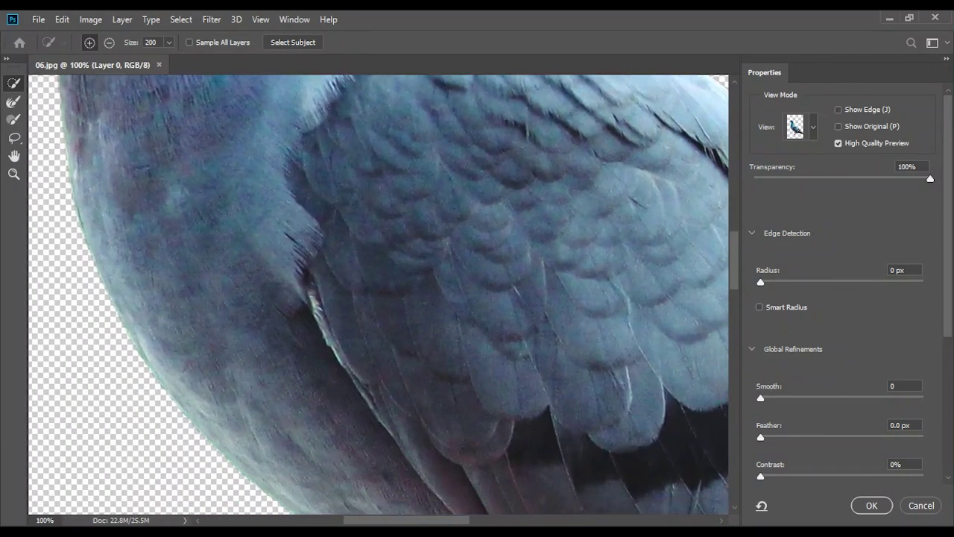
scroll(379, 295, "down", 5)
scroll(379, 295, "down", 5)
scroll(379, 295, "down", 5)
scroll(378, 295, "right", 3)
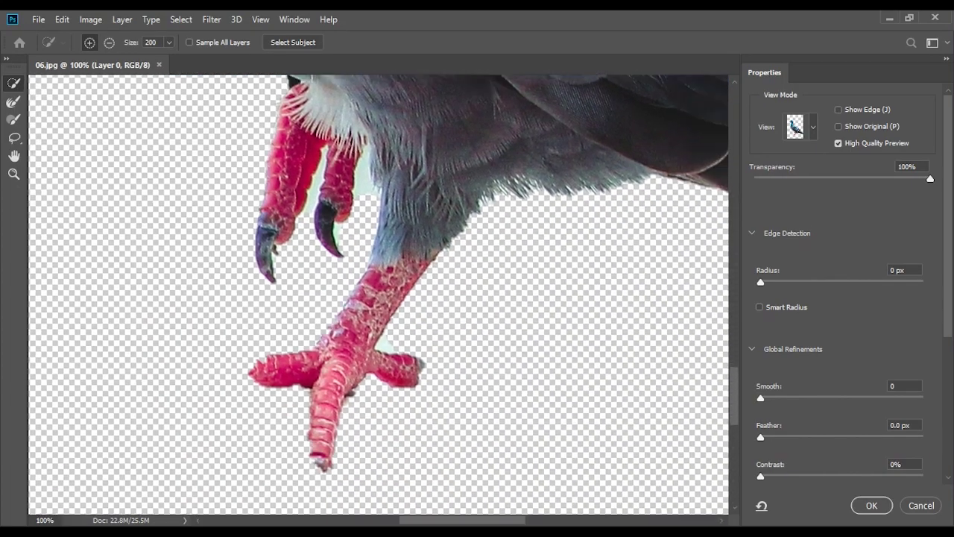
scroll(378, 294, "right", 3)
scroll(379, 294, "right", 3)
scroll(378, 294, "right", 3)
scroll(379, 295, "right", 3)
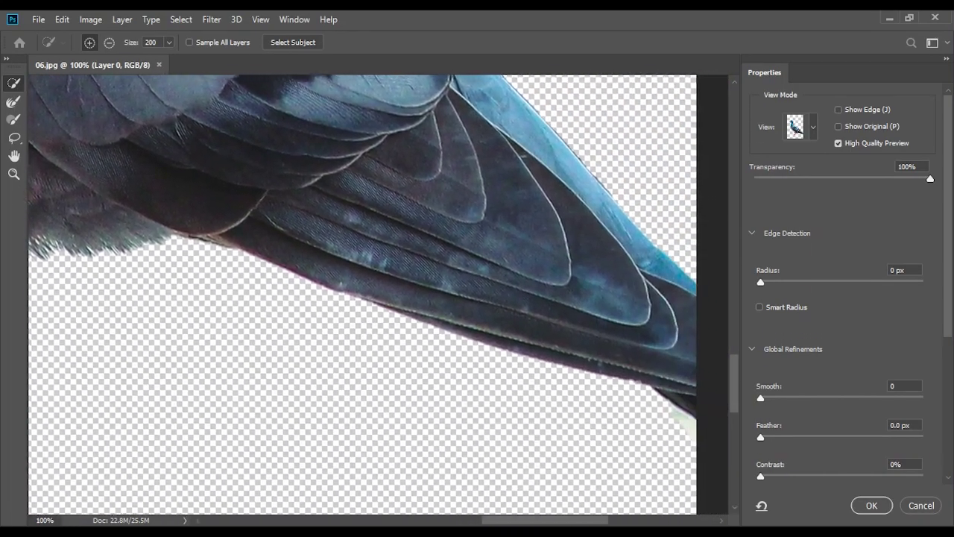
scroll(379, 295, "right", 3)
scroll(379, 295, "right", 2)
scroll(378, 295, "up", 10)
scroll(379, 294, "left", 3)
scroll(379, 295, "left", 3)
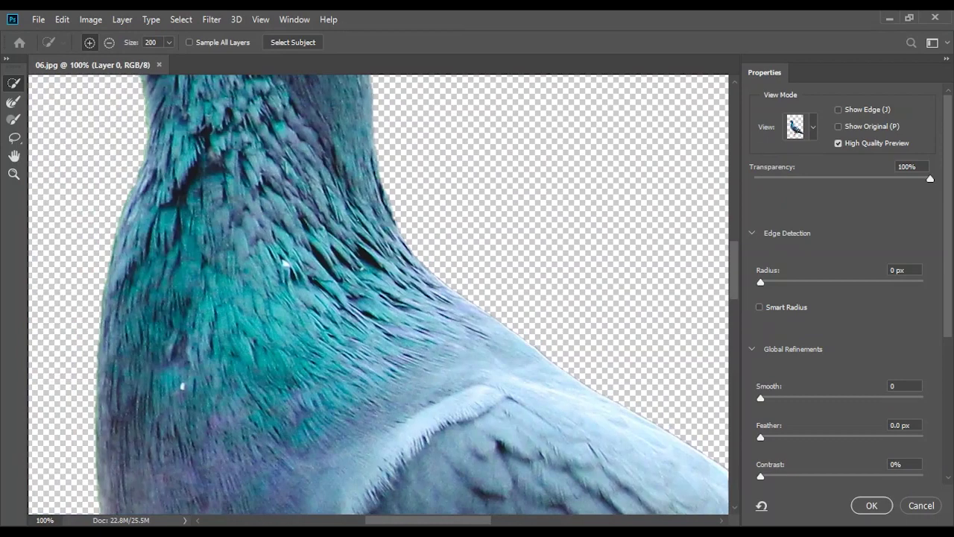
right_click(415, 328)
left_click(448, 335)
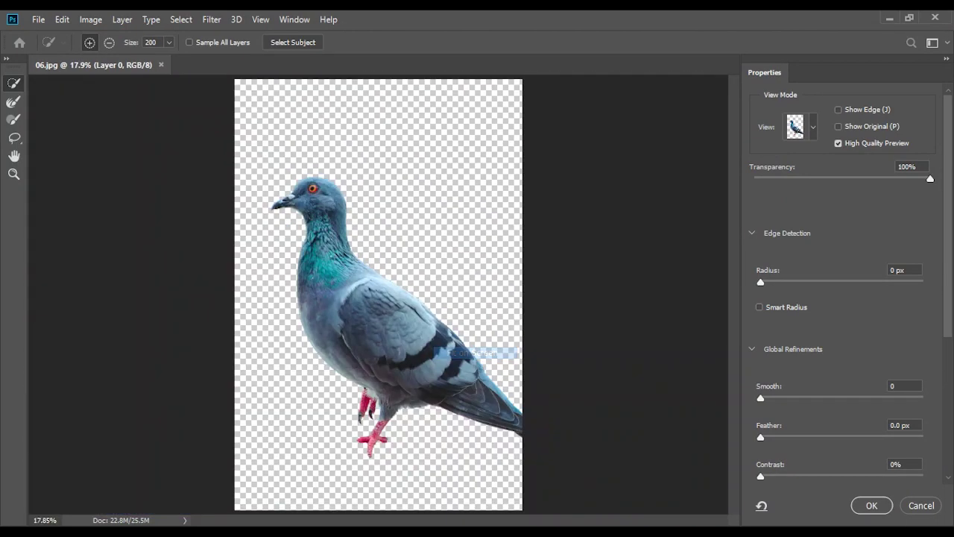
Output the pigeon mask, close 06.jpg without saving, and bring in photo 07
left_click(872, 505)
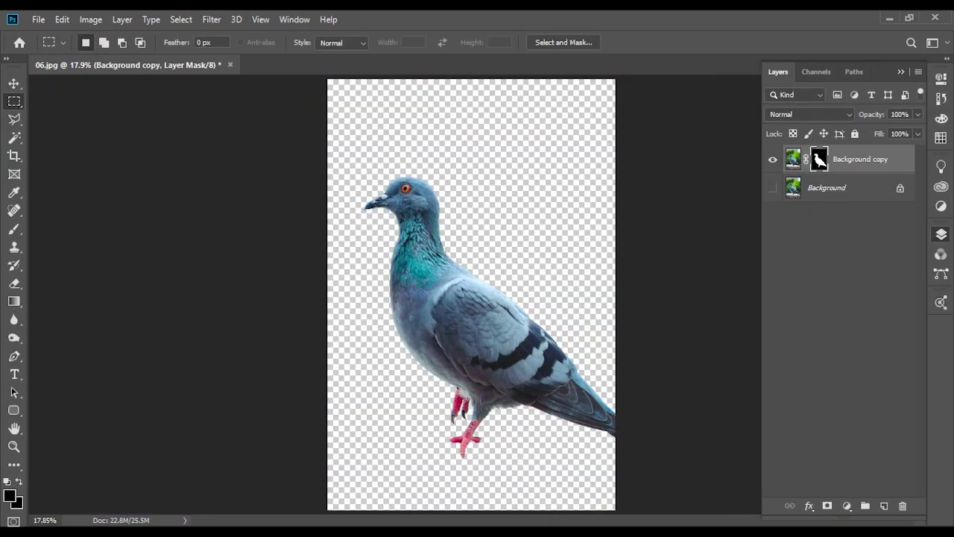
left_click(230, 65)
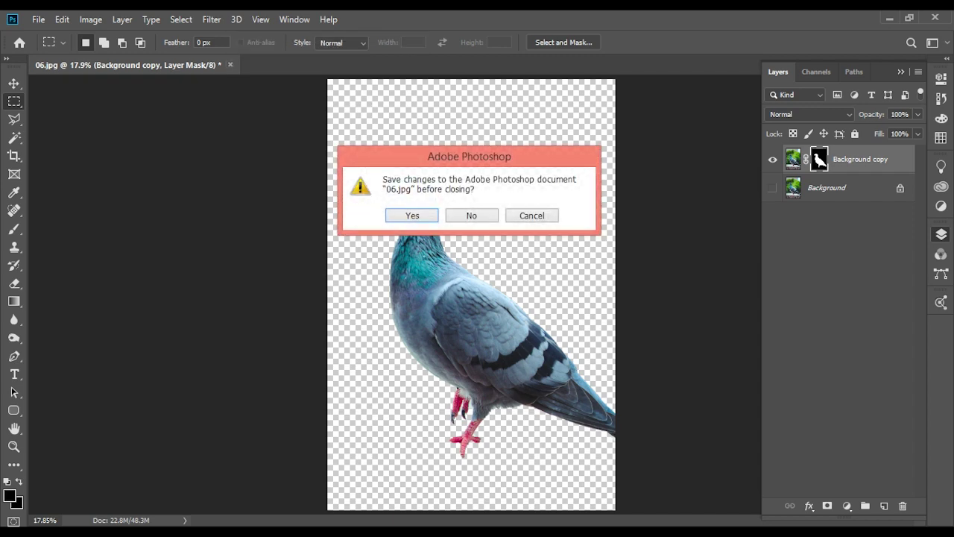
left_click(471, 216)
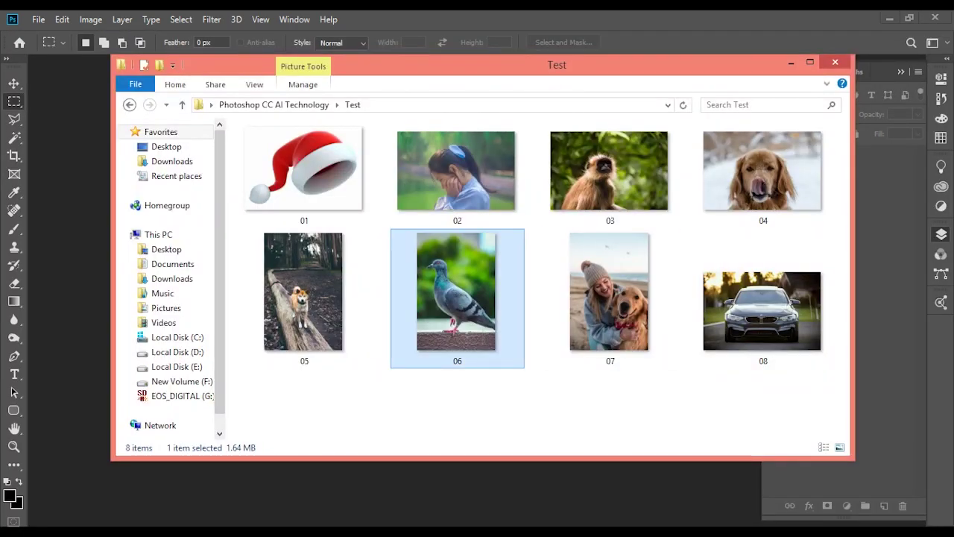
mouse_move(610, 291)
left_mouse_down()
mouse_move(613, 328)
mouse_move(77, 319)
left_mouse_up()
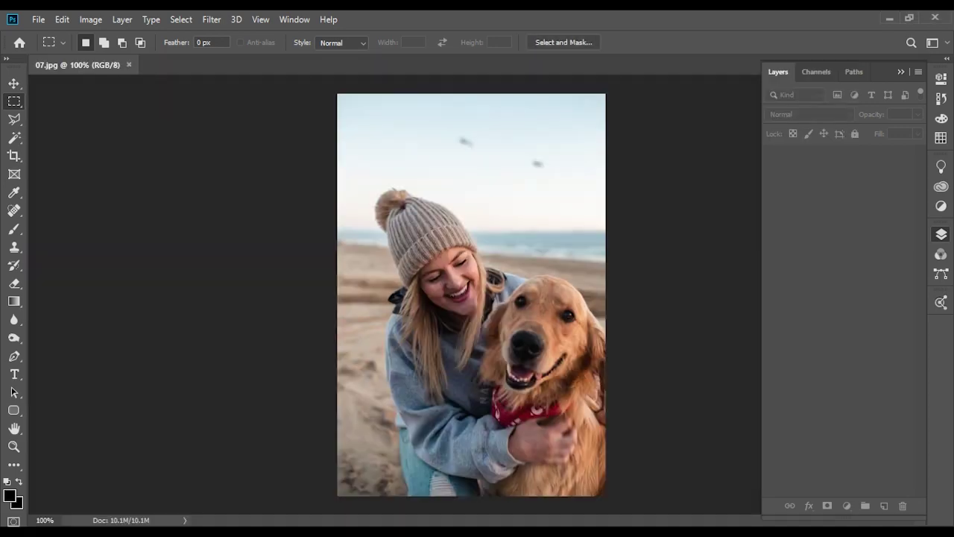
Fit 07.jpg on screen and auto-select the woman and dog, previewing in Overlay view
right_click(464, 302)
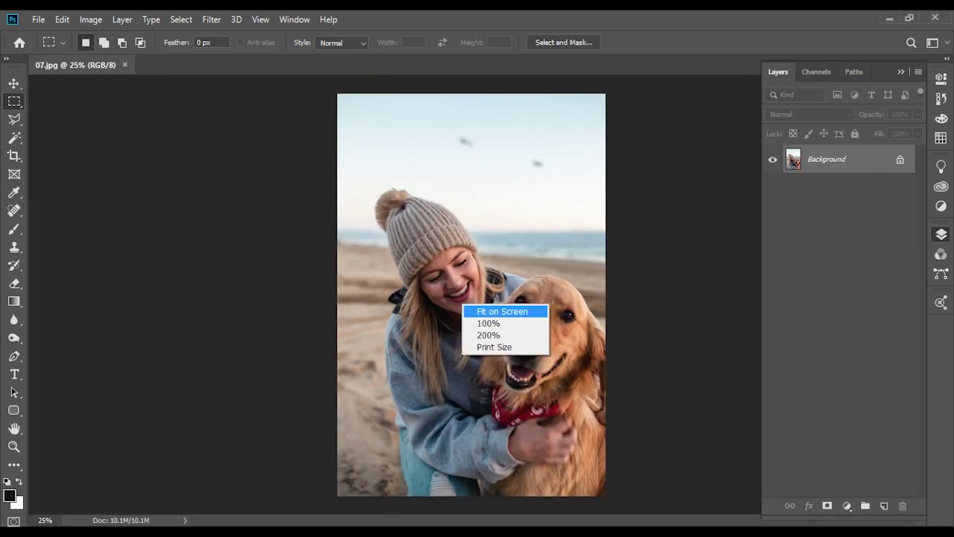
left_click(492, 311)
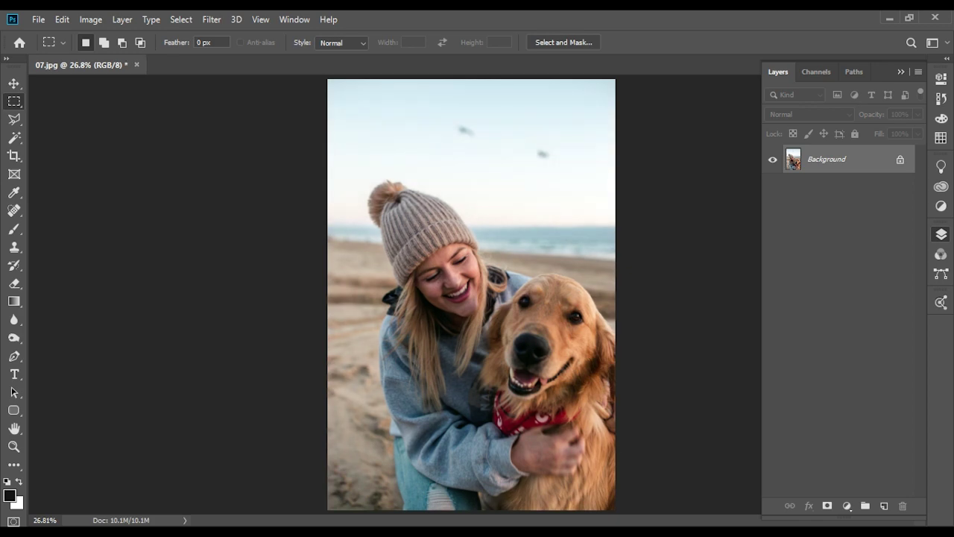
left_click(563, 42)
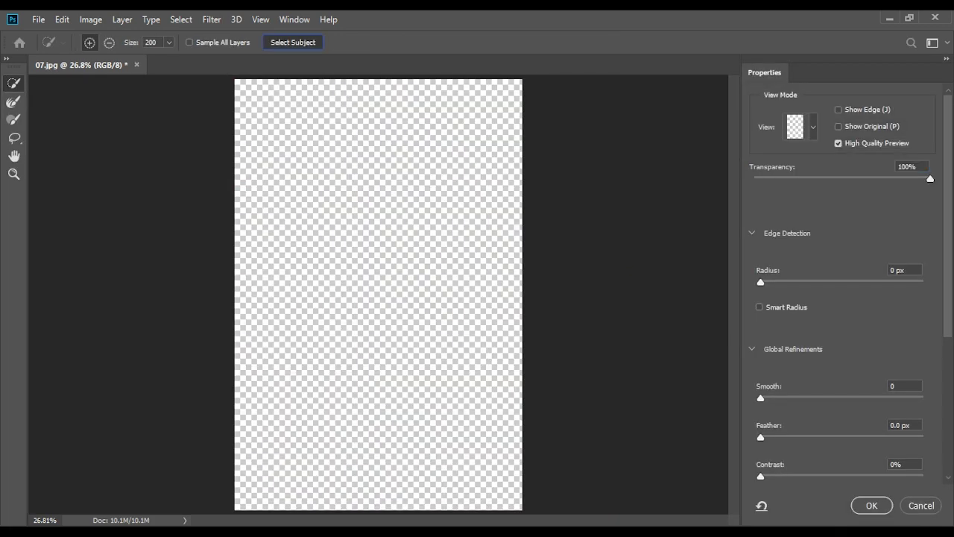
left_click(293, 42)
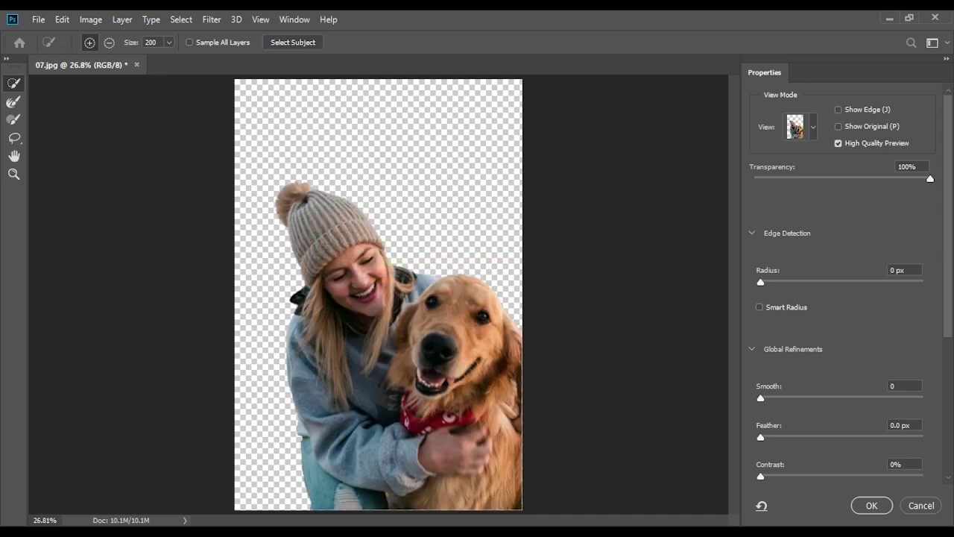
key("v")
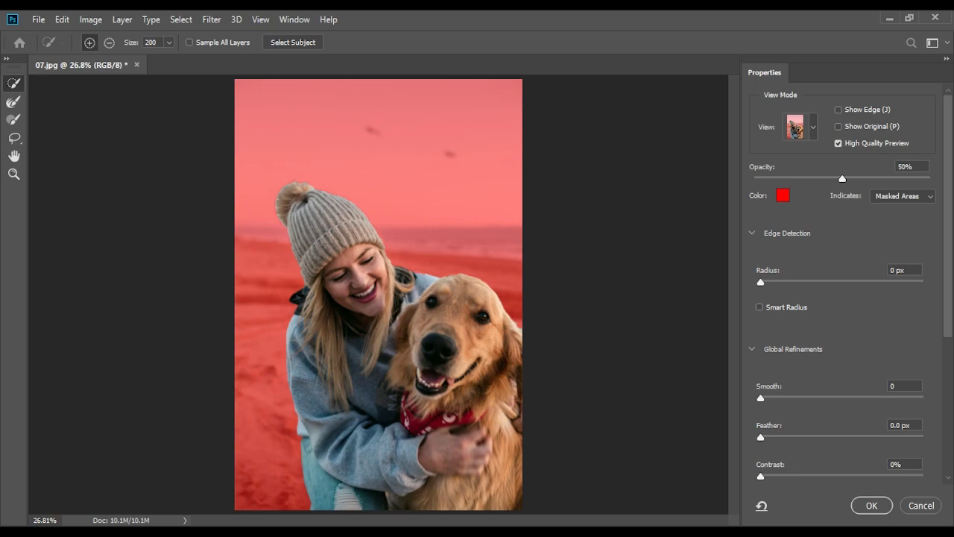
Check the woman-and-dog mask edges at 100%, then fit the photo back on screen
right_click(422, 300)
left_click(455, 319)
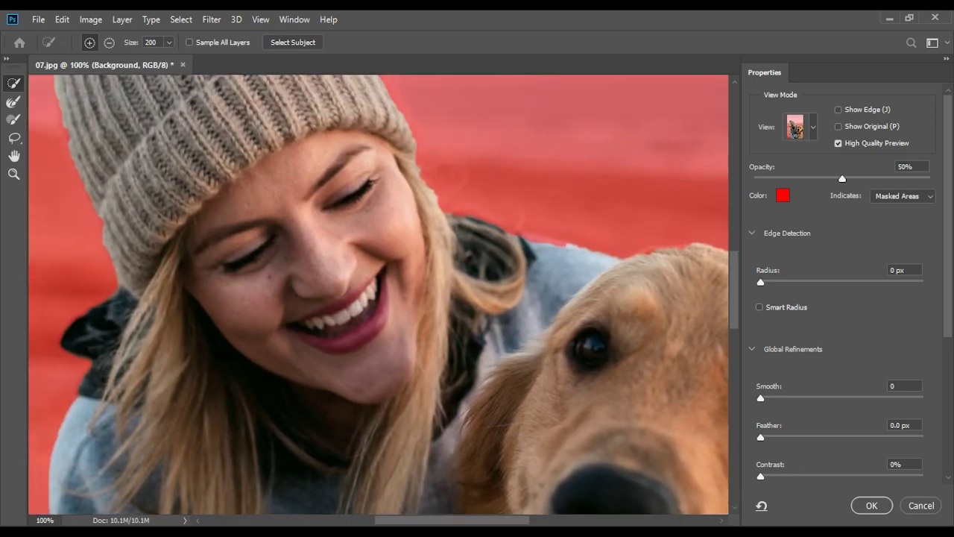
scroll(378, 295, "down", 5)
scroll(379, 295, "down", 5)
scroll(379, 295, "down", 5)
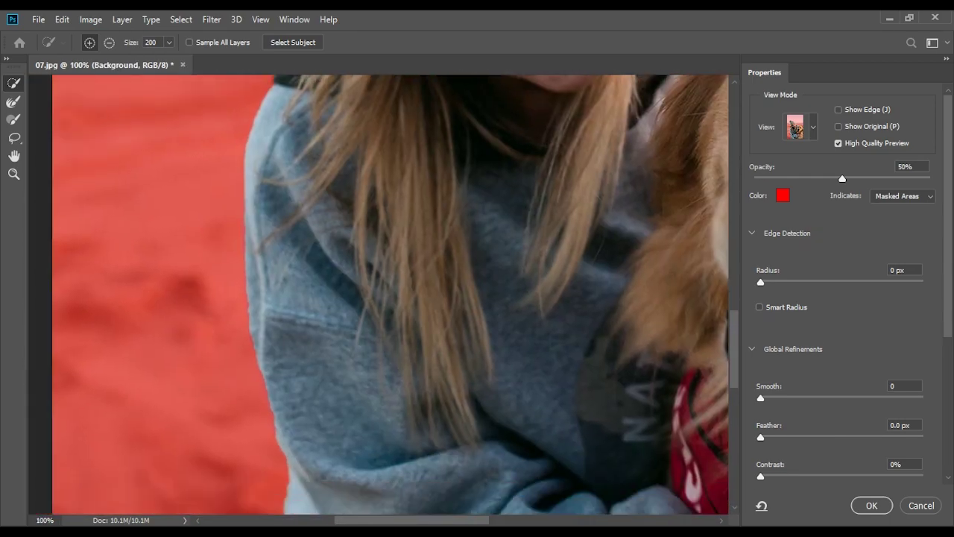
scroll(379, 294, "down", 5)
scroll(379, 294, "up", 5)
scroll(379, 295, "right", 5)
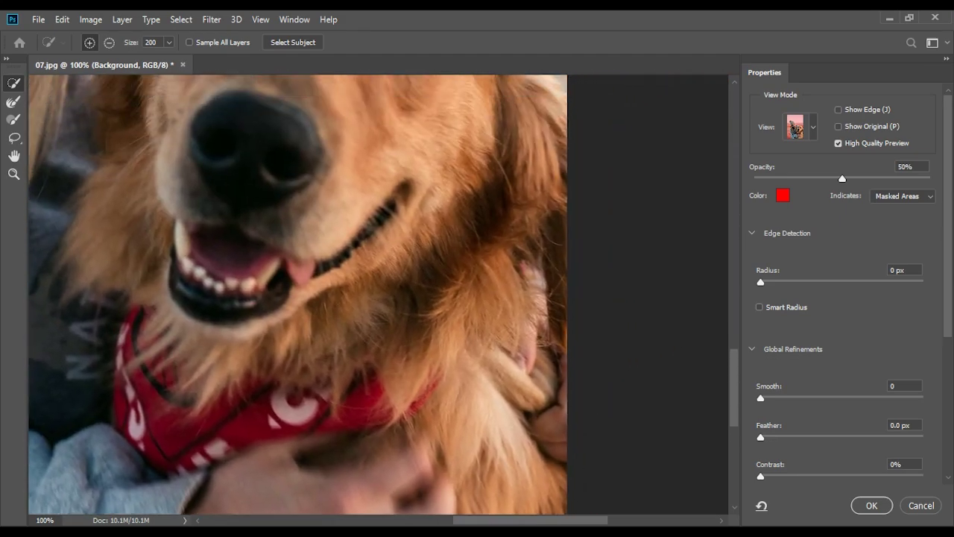
scroll(379, 295, "up", 5)
scroll(378, 294, "left", 5)
scroll(378, 294, "up", 3)
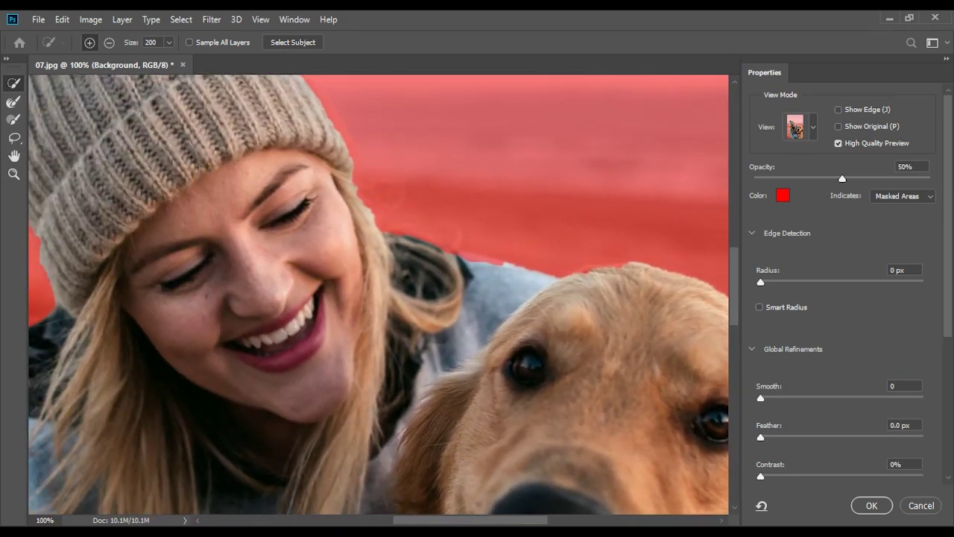
right_click(490, 318)
left_click(514, 325)
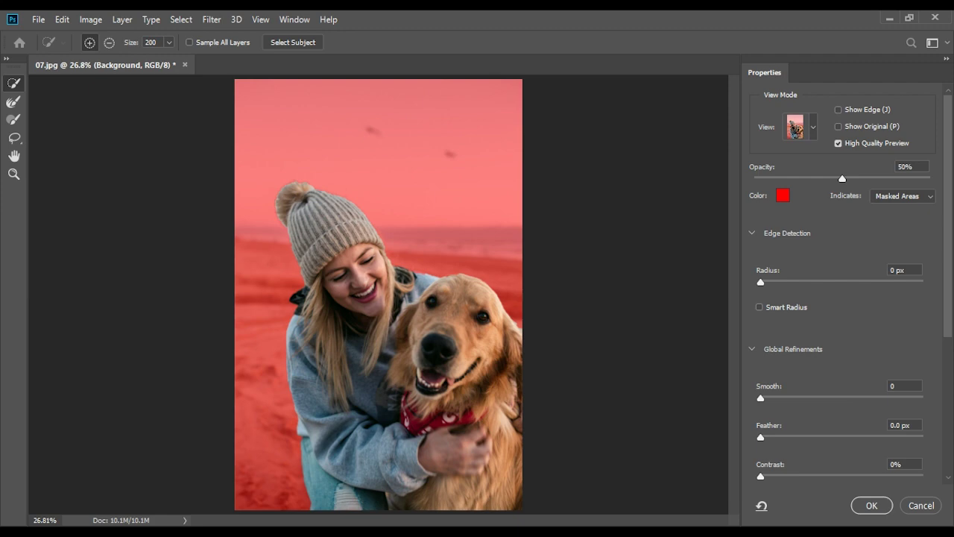
Output the cutout as a masked layer, review it at print size, and close 07.jpg
left_click(872, 505)
right_click(408, 216)
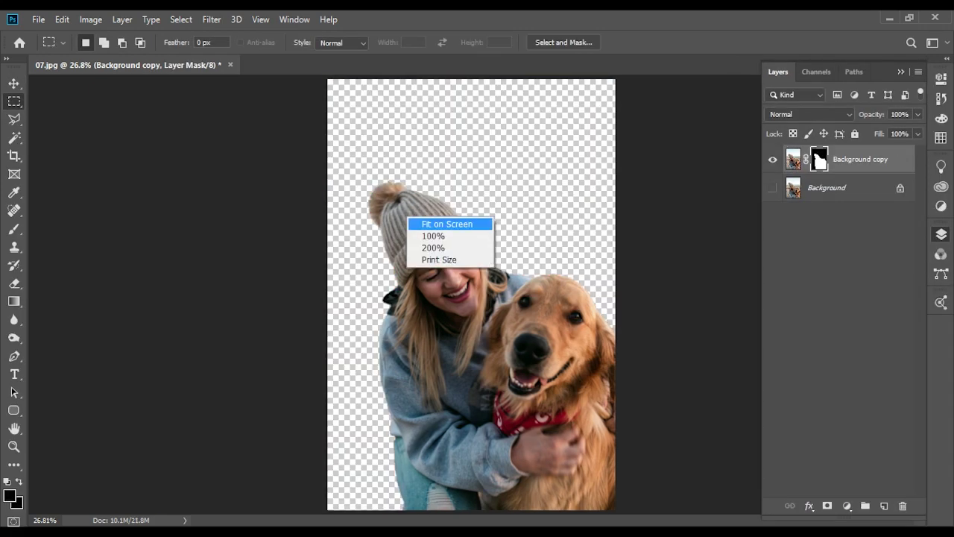
left_click(448, 260)
right_click(415, 216)
left_click(456, 224)
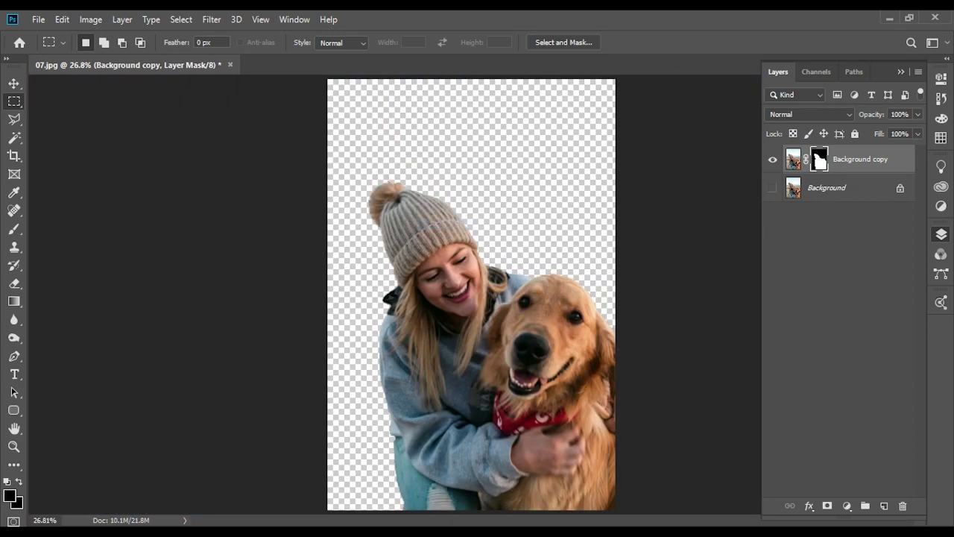
key("ctrl+w")
Discard 07.jpg's changes, open car photo 08 from the folder, and hide the Layers panel
left_click(458, 215)
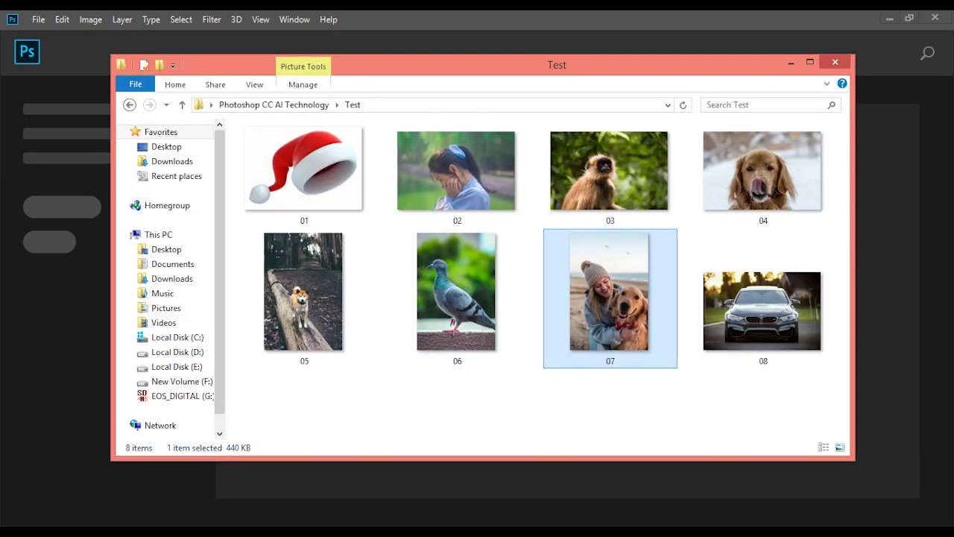
key("Right")
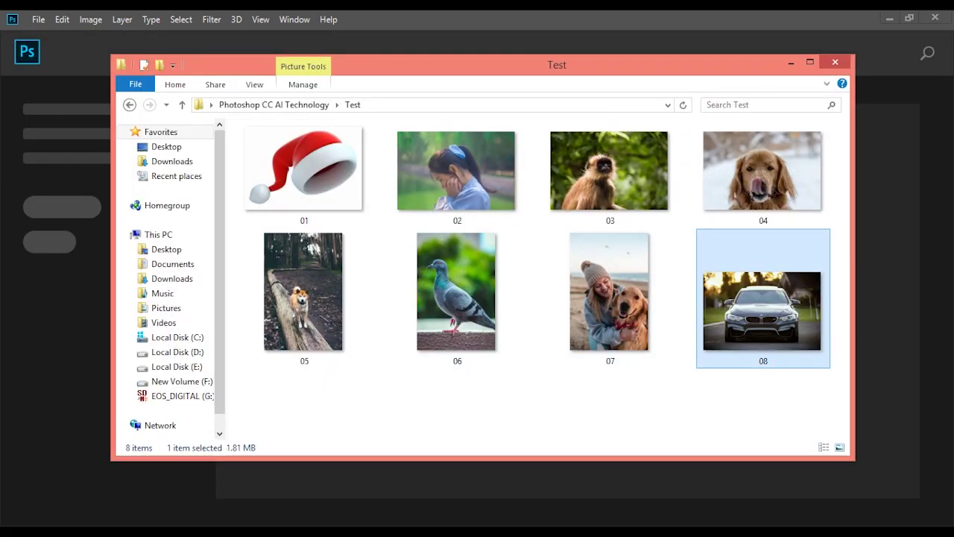
left_click_drag(762, 309, 746, 492)
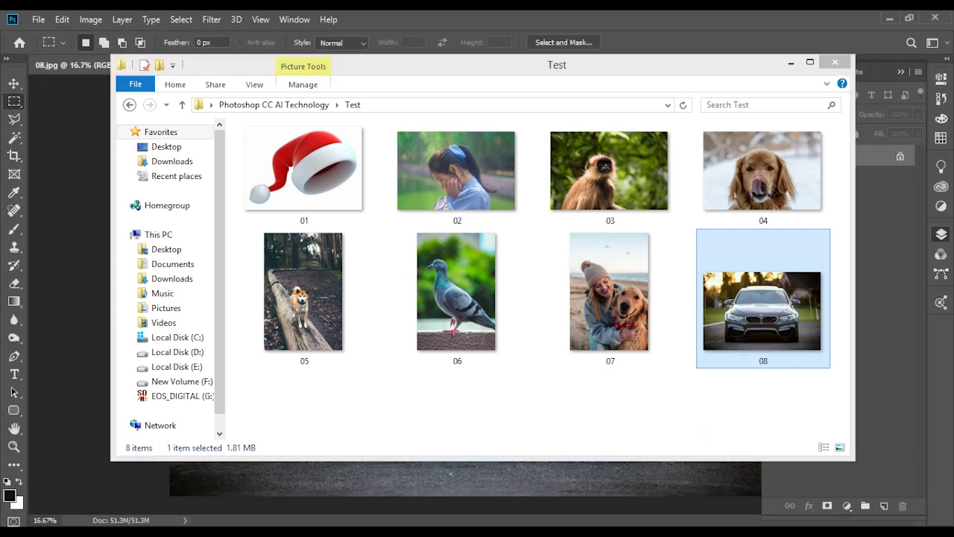
key("alt+Tab")
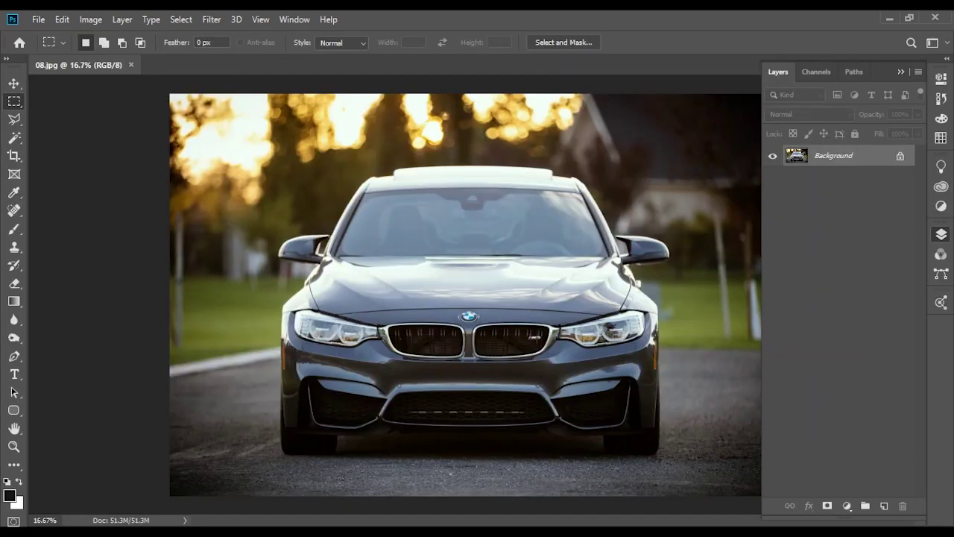
left_click(900, 71)
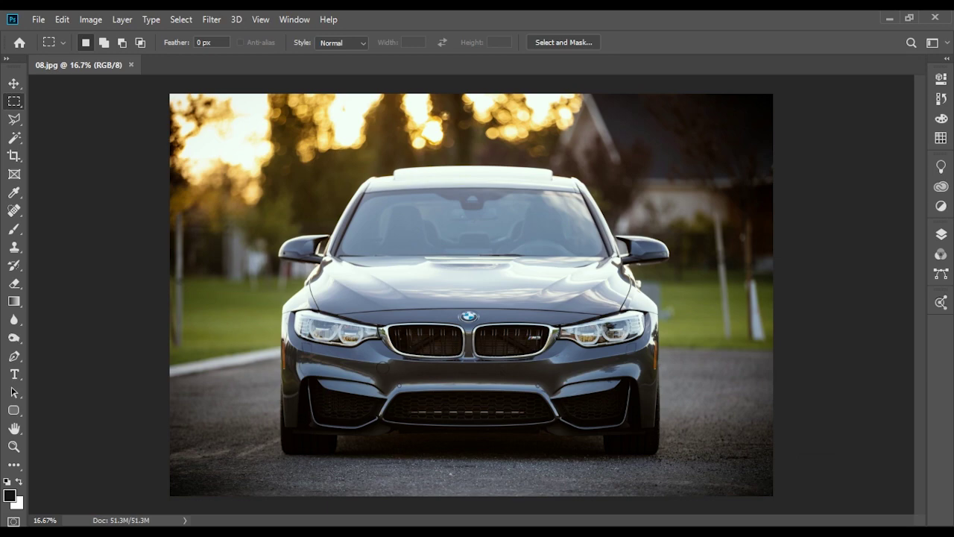
Auto-select the BMW, check its grille and road edges zoomed in, and output the mask
left_click(564, 41)
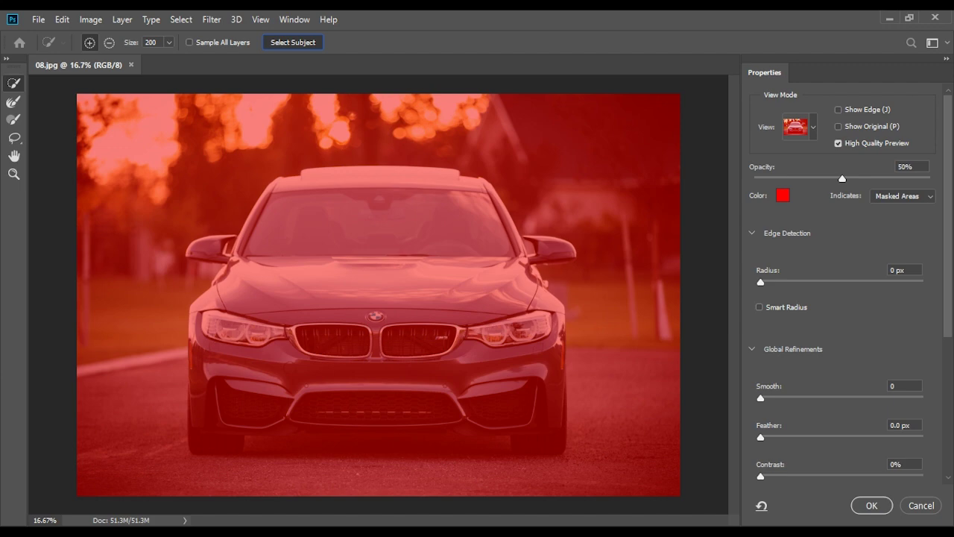
left_click(292, 42)
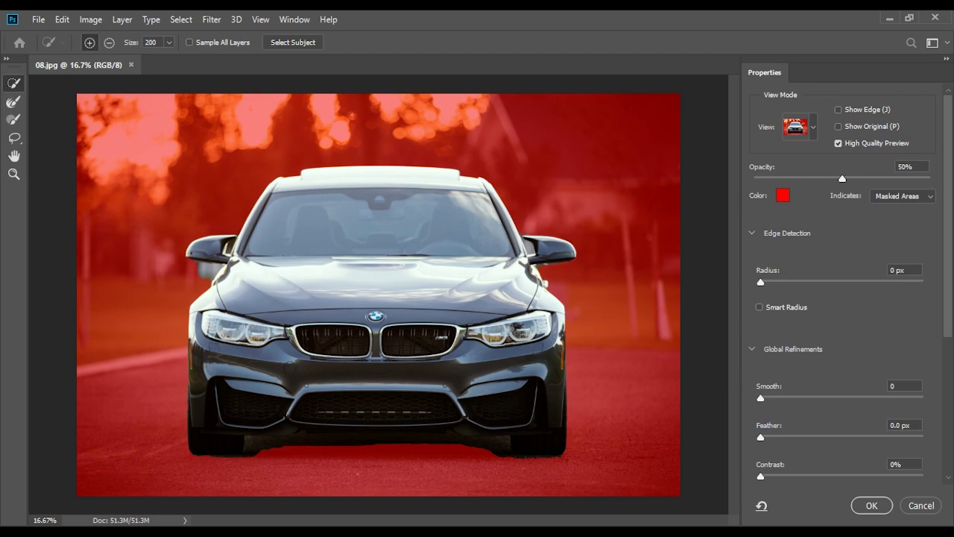
key("ctrl+plus")
key("ctrl+plus")
key("ctrl+plus")
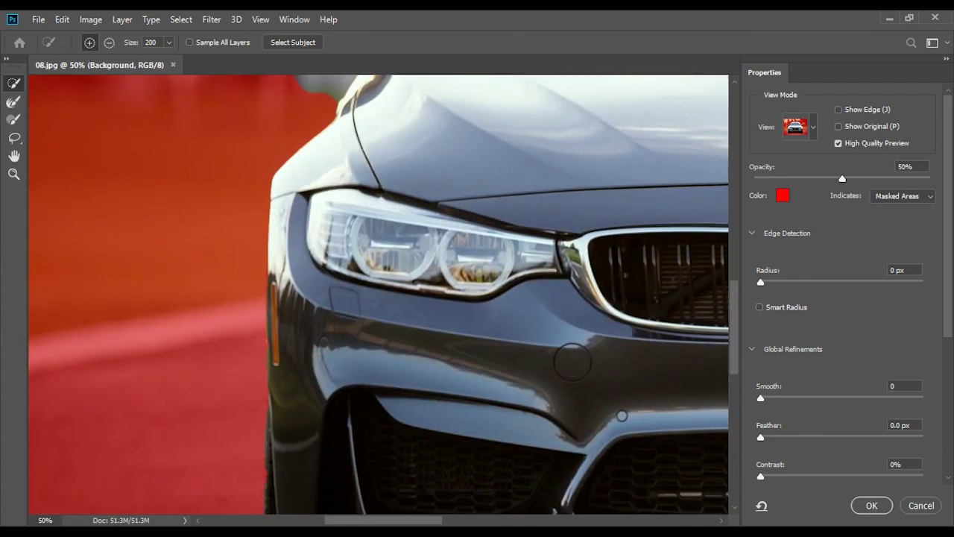
mouse_move(618, 412)
left_mouse_down()
mouse_move(378, 134)
mouse_move(219, 149)
left_mouse_up()
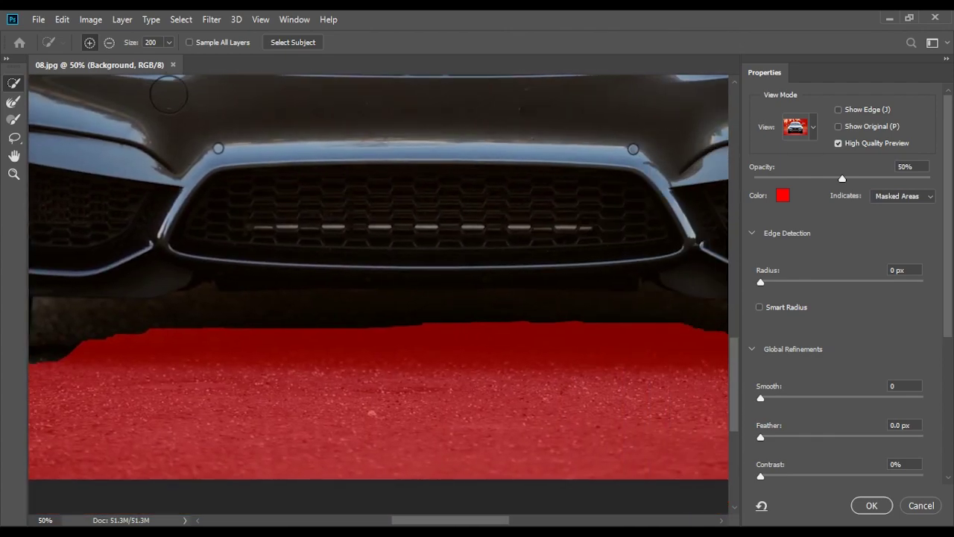
scroll(419, 330, "right", 10)
right_click(419, 330)
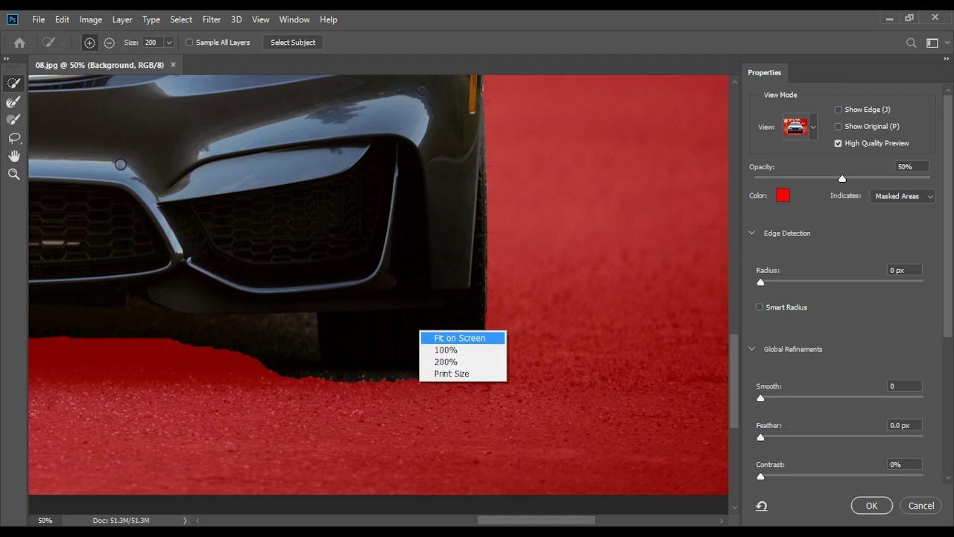
left_click(460, 338)
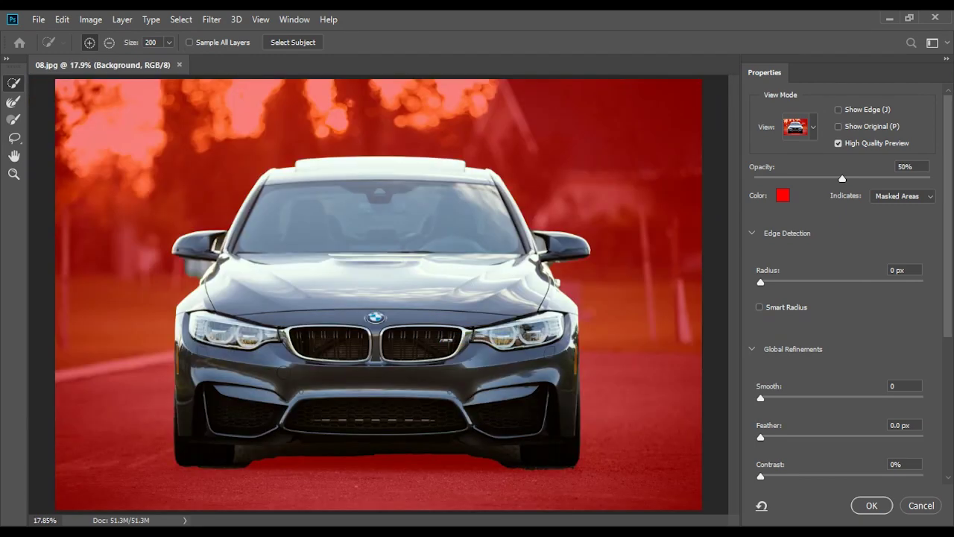
left_click(871, 505)
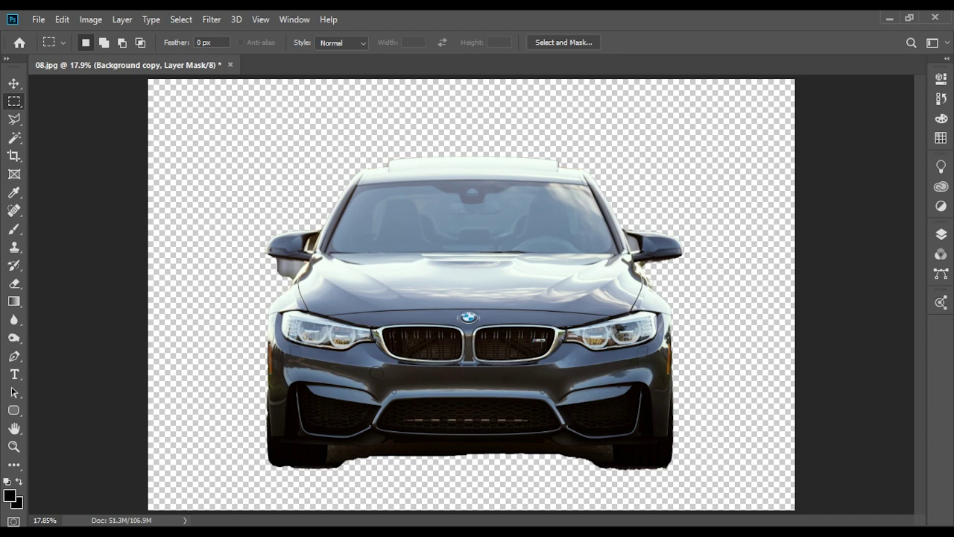
View the car cutout at 100% and pan left and right along its mask edges
right_click(291, 273)
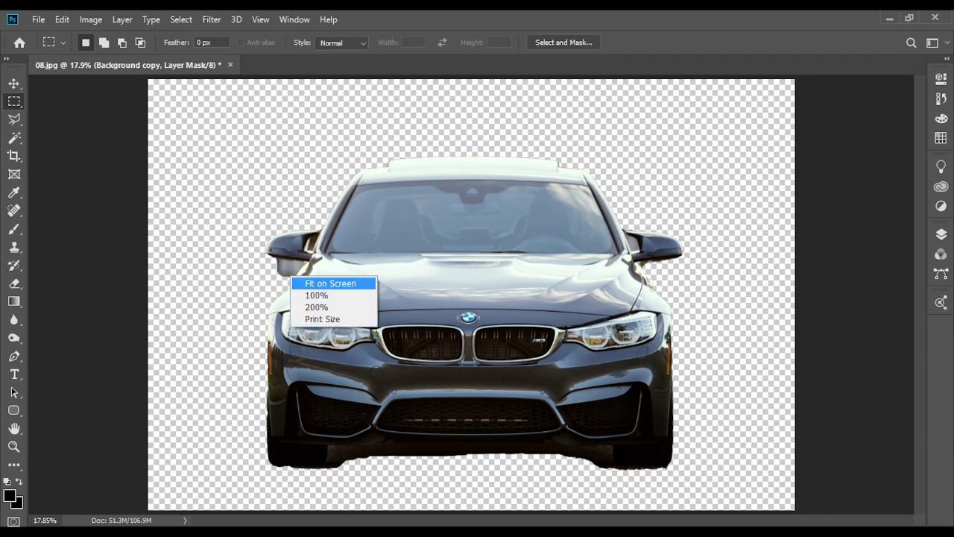
left_click(321, 294)
scroll(471, 295, "left", 5)
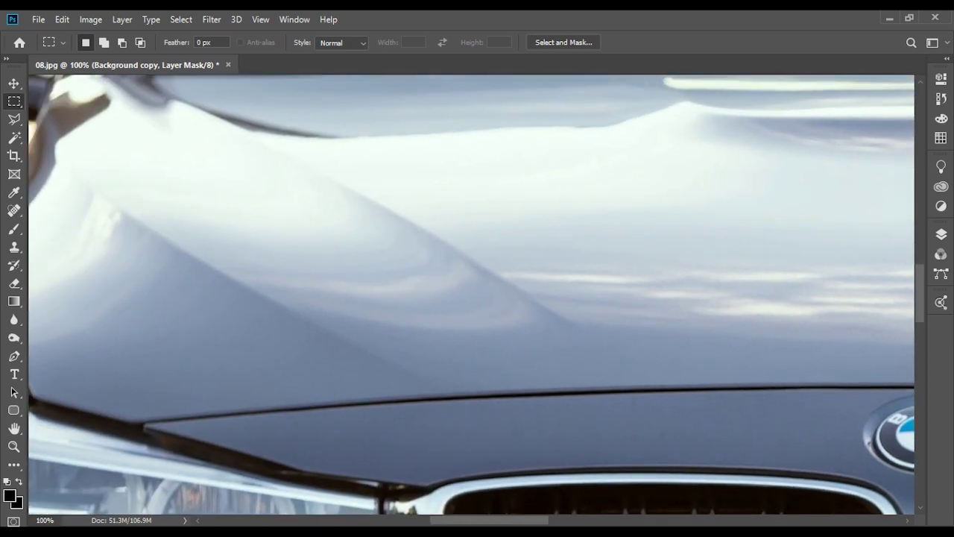
scroll(471, 295, "left", 5)
scroll(472, 294, "left", 5)
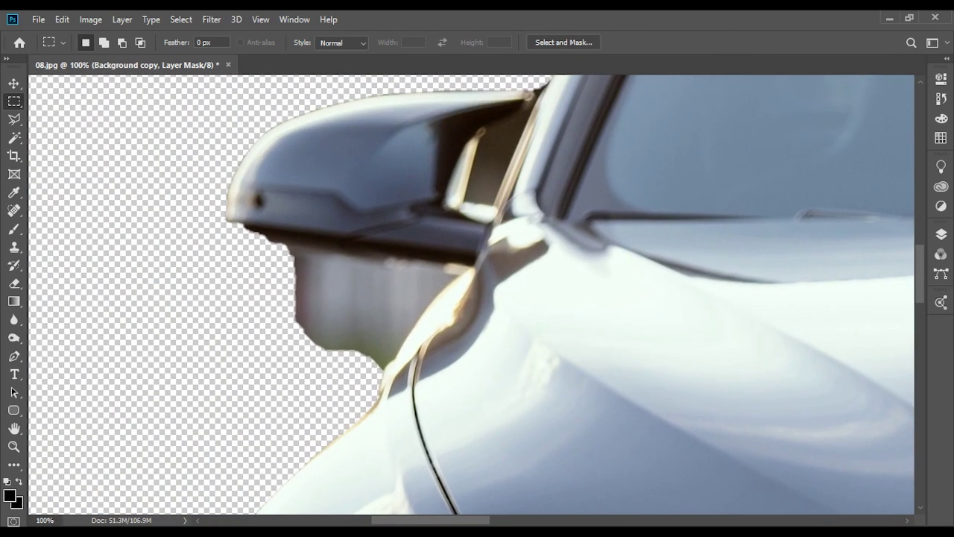
scroll(472, 294, "left", 1)
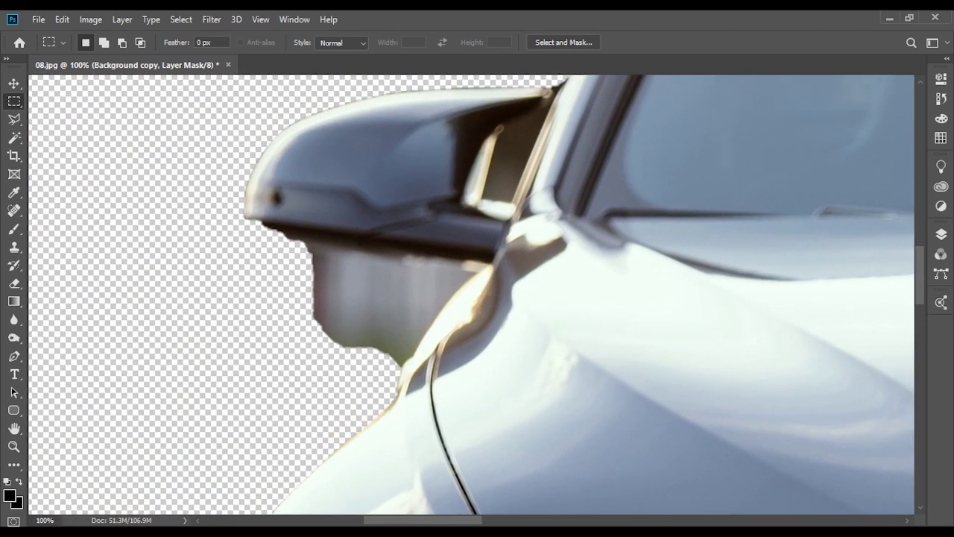
scroll(472, 294, "left", 4)
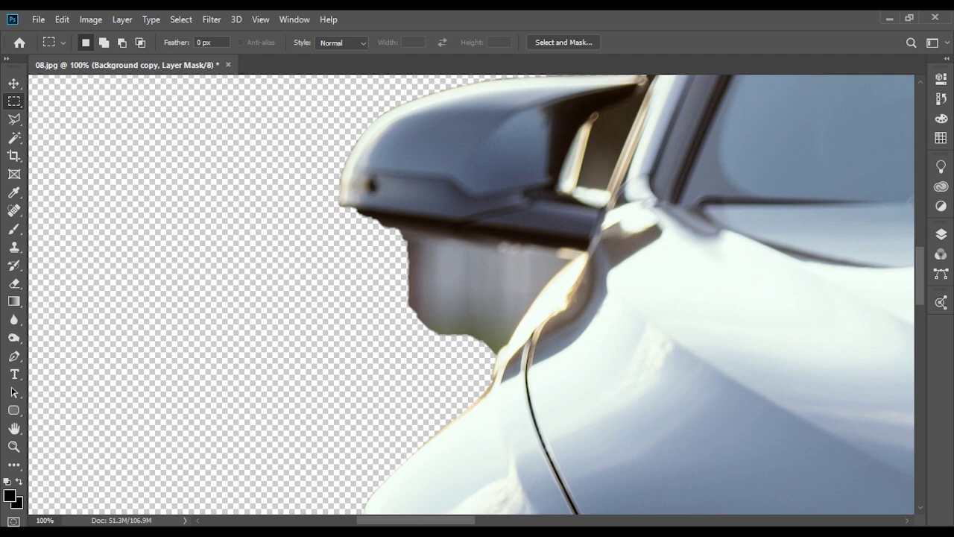
scroll(471, 294, "right", 2)
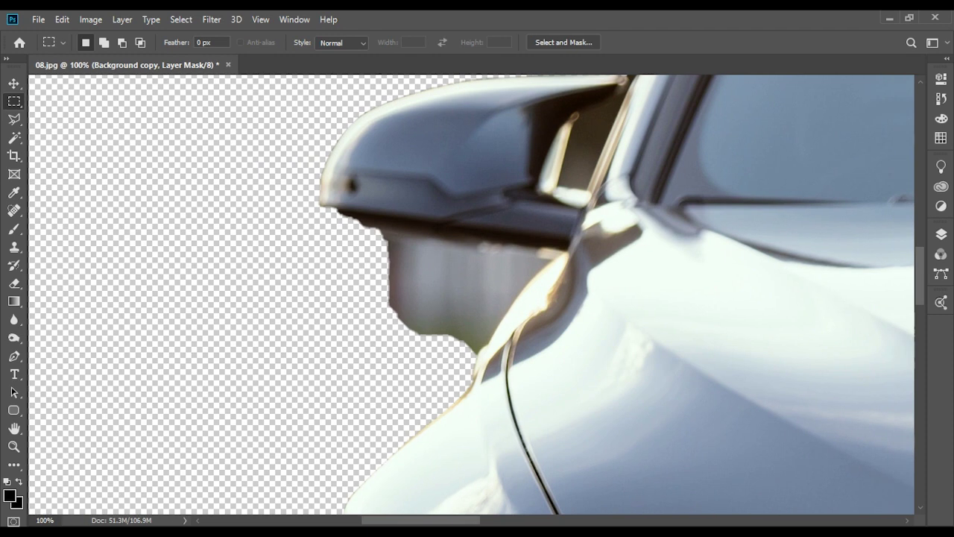
scroll(471, 295, "right", 3)
Pan up and down across the car to inspect the remaining mask edges
right_click(378, 284)
key("Escape")
scroll(471, 295, "up", 2)
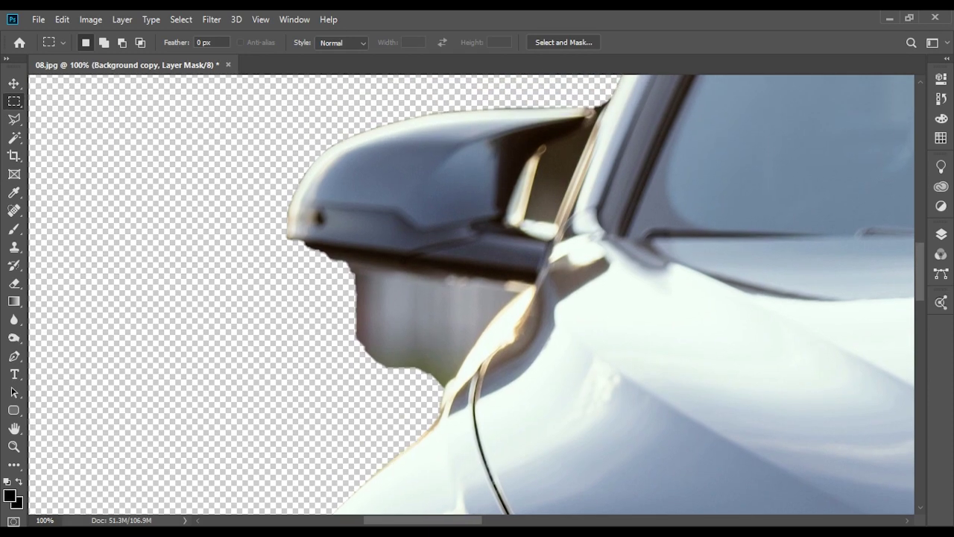
scroll(471, 295, "right", 1)
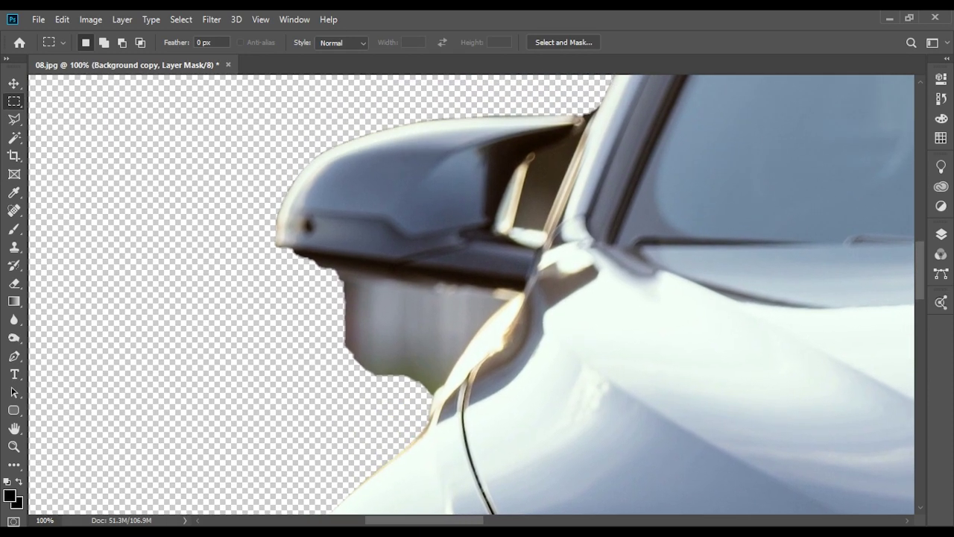
scroll(471, 294, "down", 5)
scroll(471, 294, "down", 3)
scroll(471, 294, "down", 2)
scroll(471, 294, "down", 2)
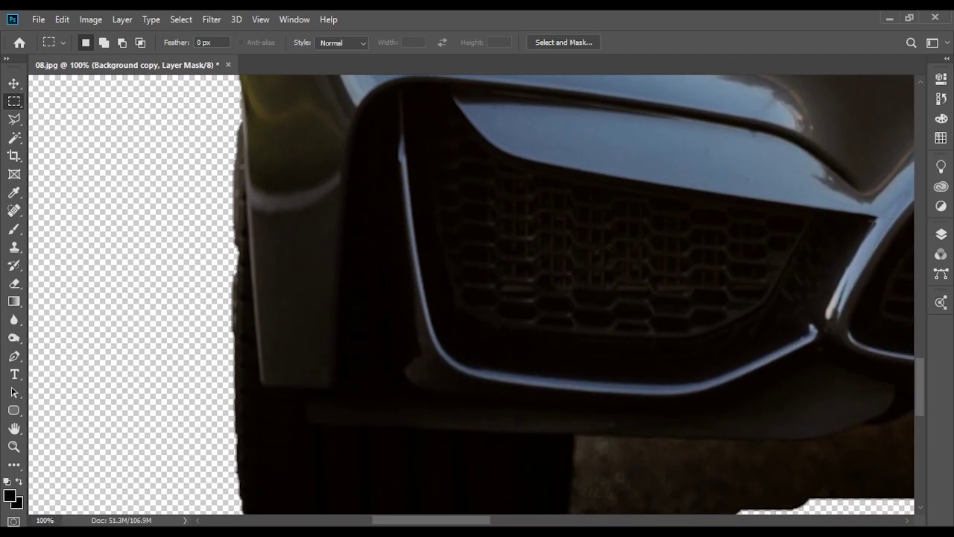
scroll(472, 295, "down", 4)
scroll(472, 295, "down", 2)
scroll(471, 294, "up", 10)
scroll(471, 294, "up", 5)
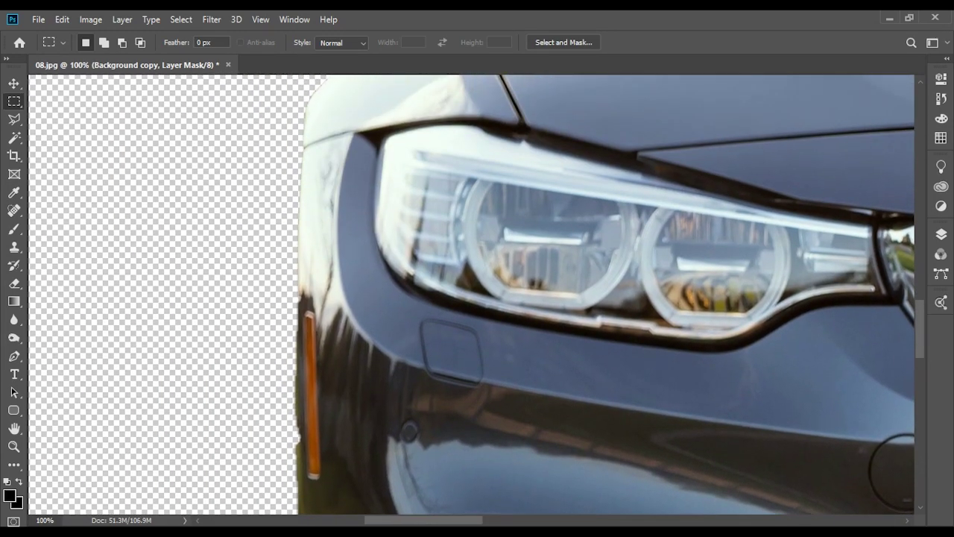
scroll(471, 294, "up", 3)
scroll(471, 294, "up", 3)
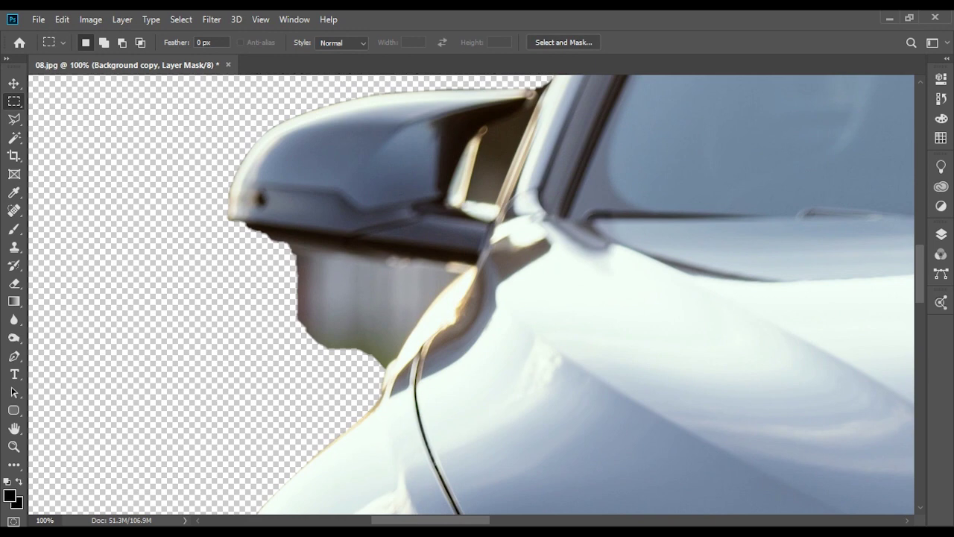
Fit the car on screen, close 08.jpg without saving, and minimize the Explorer window
key("ctrl+0")
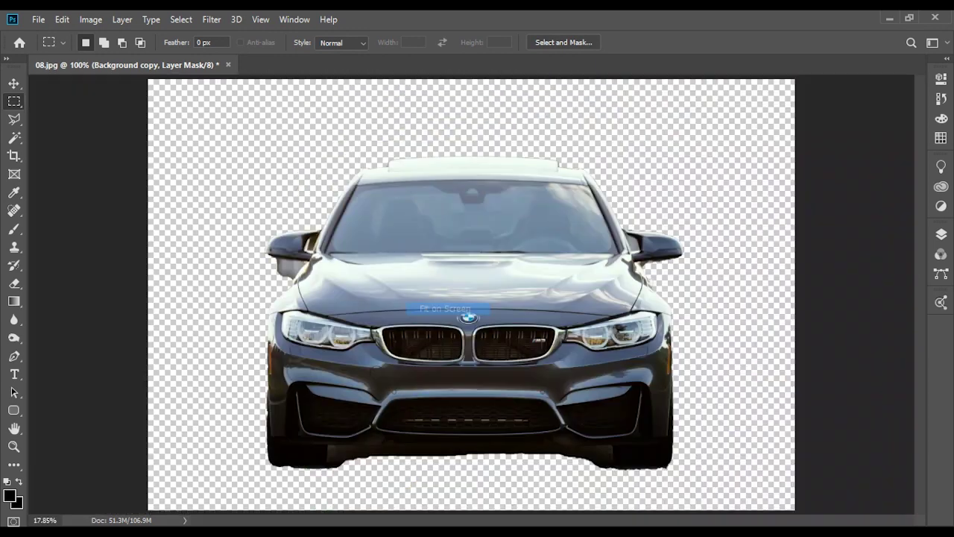
key("ctrl+w")
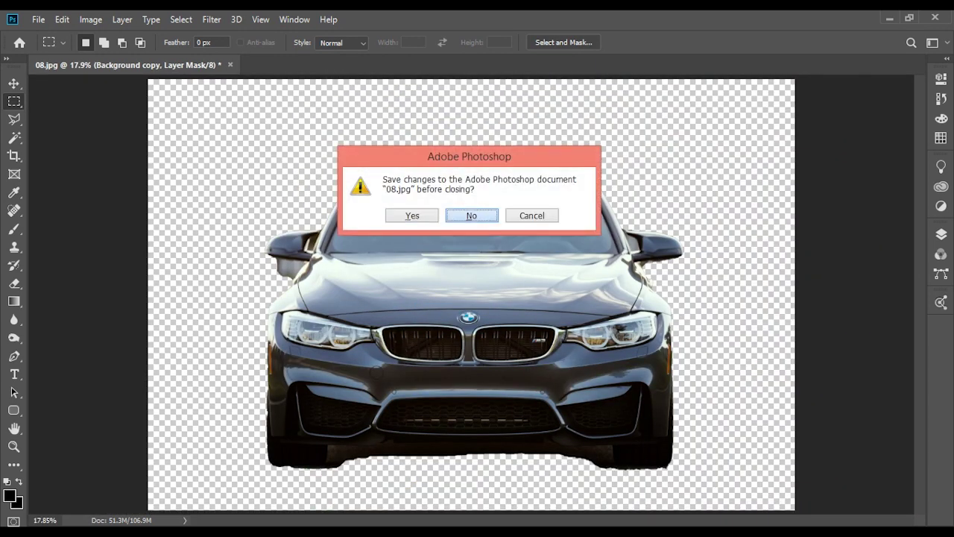
left_click(471, 215)
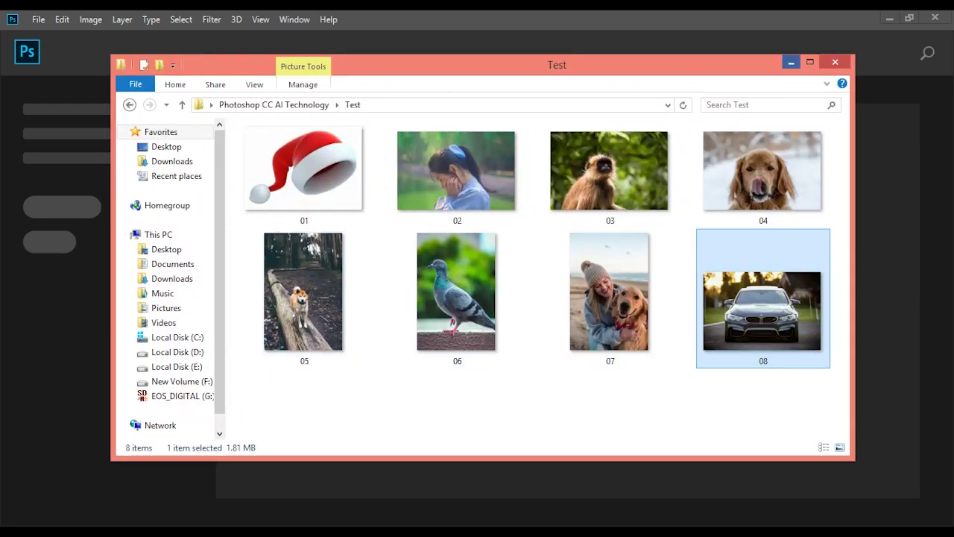
left_click(791, 63)
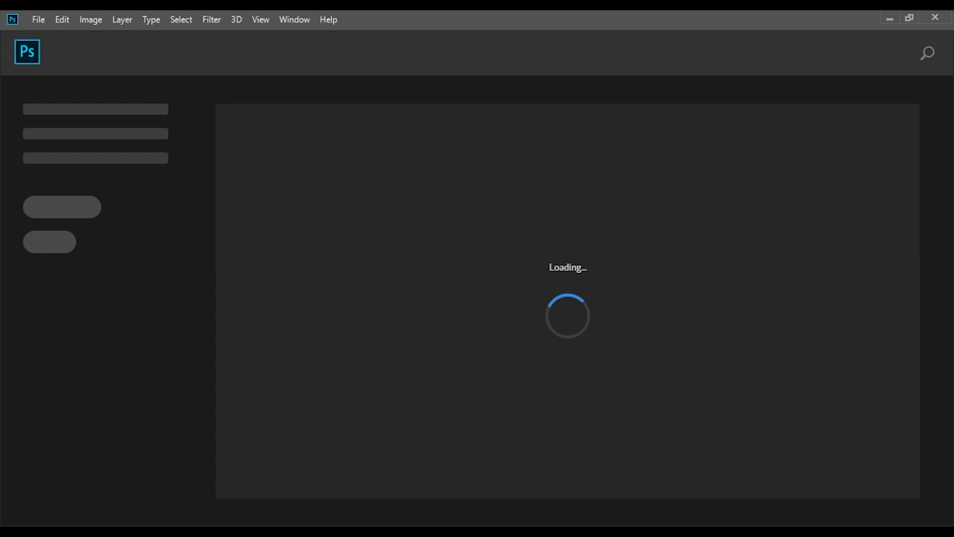